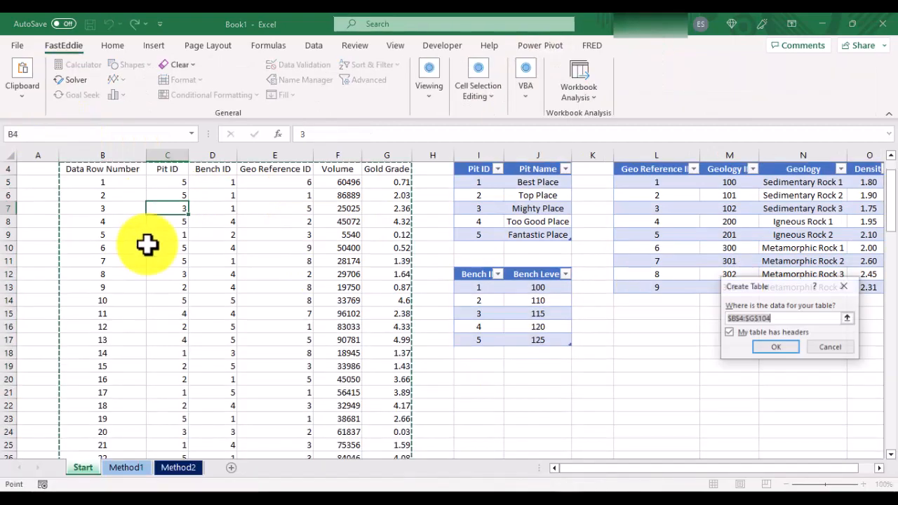
Create a table with headers from B4:G104, and apply a gold medium table style to the pit lookup table.
key(Return)
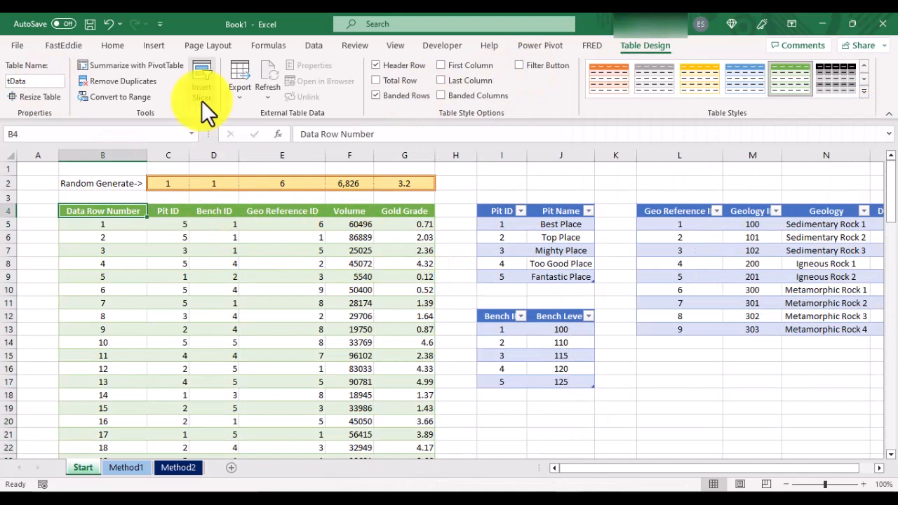
click(578, 241)
click(864, 91)
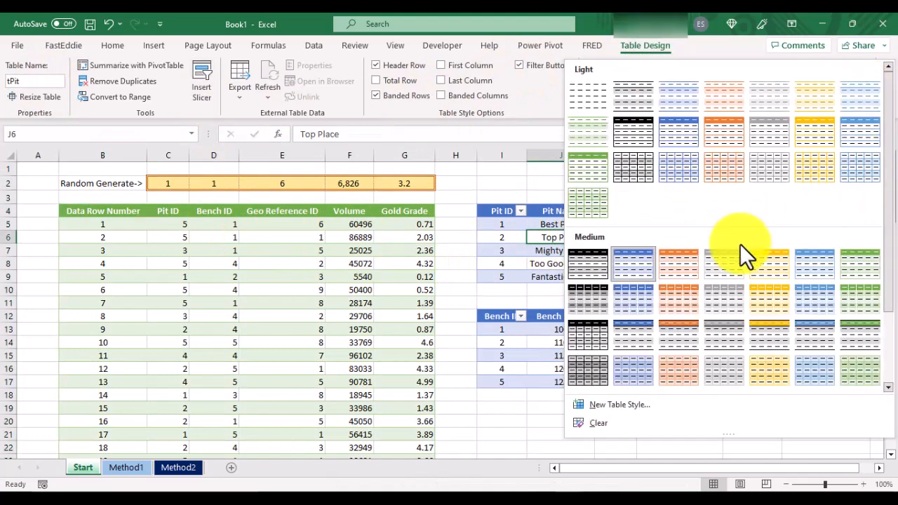
click(672, 266)
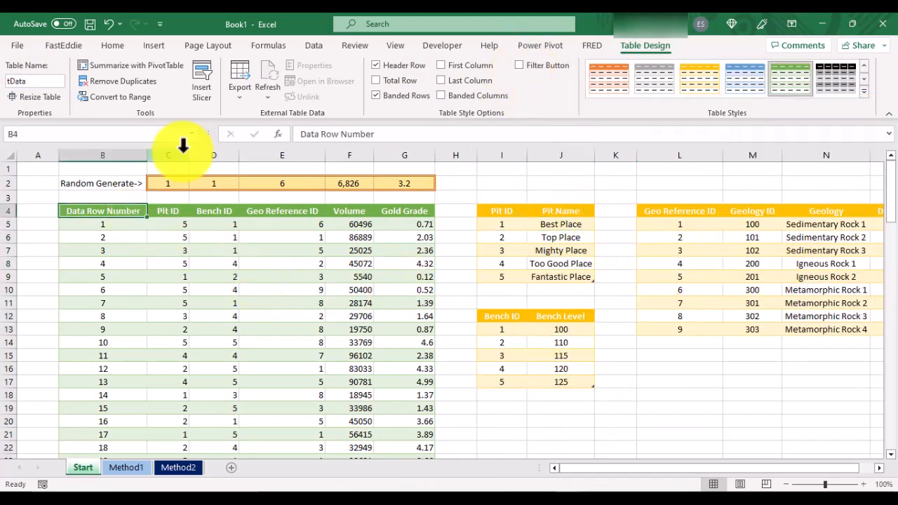
Copy the whole tData table with its headers to the Method1 sheet, starting at cell C4.
click(191, 133)
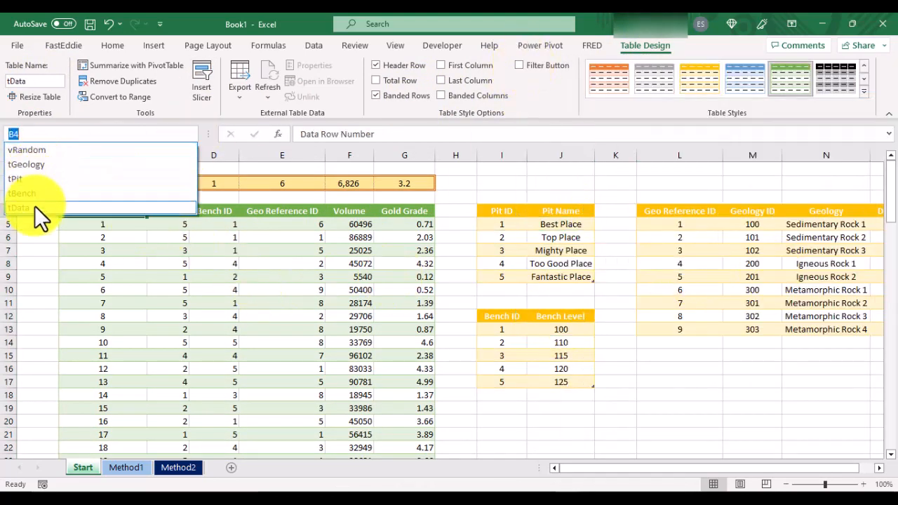
click(35, 206)
click(112, 45)
click(40, 81)
click(127, 468)
click(19, 72)
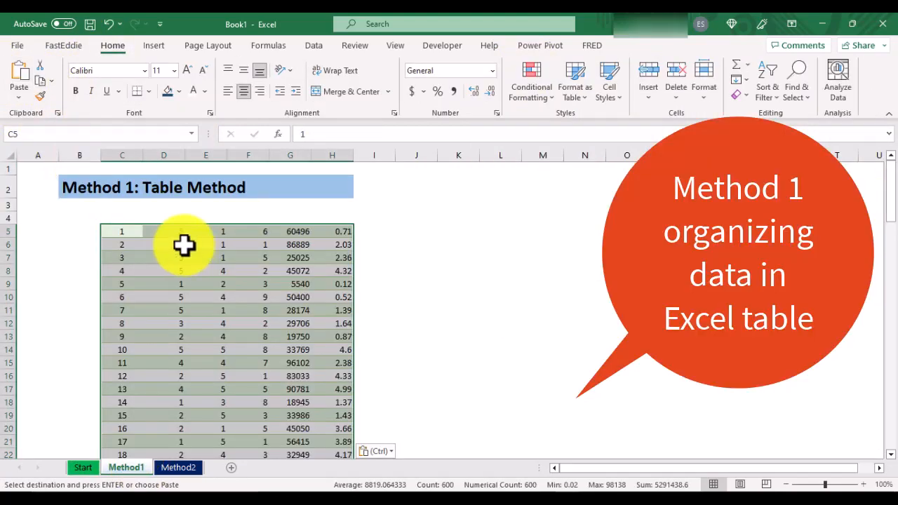
click(83, 467)
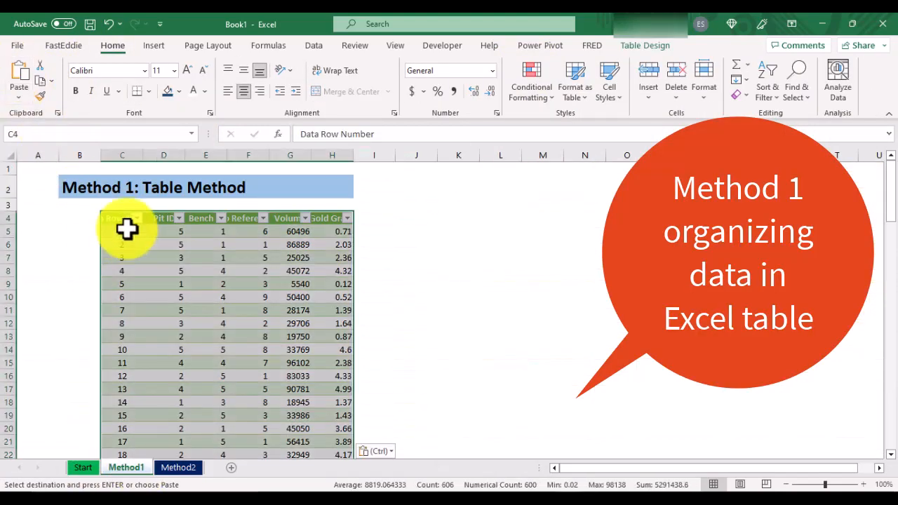
Fit columns C to H to their contents and give the copied table a gray style without filter buttons.
drag(122, 155, 321, 159)
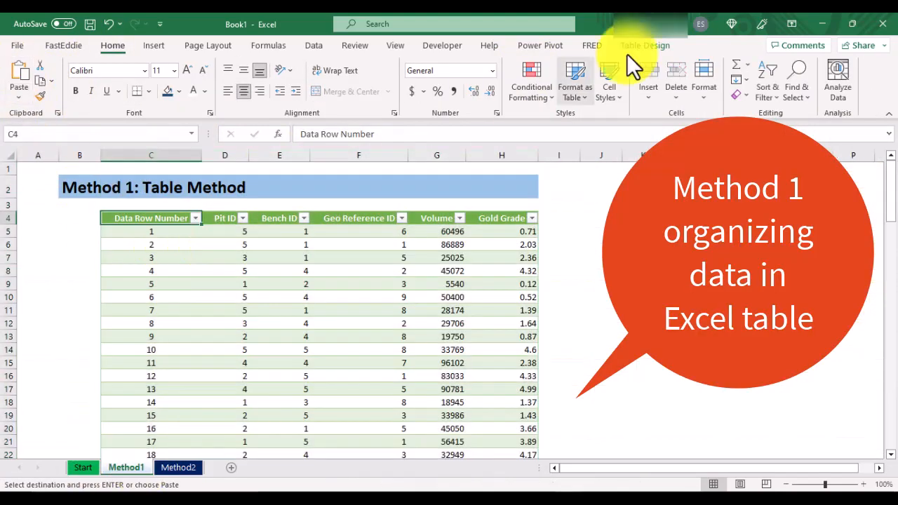
click(645, 44)
click(654, 80)
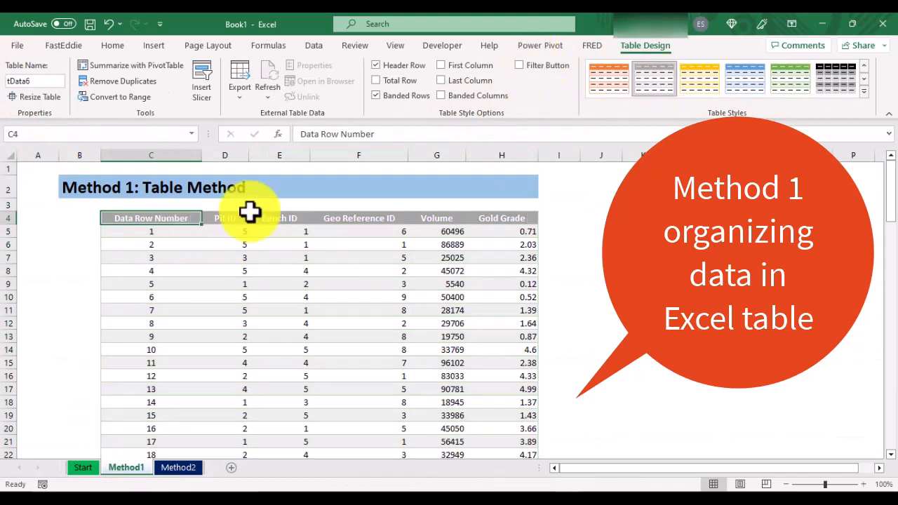
Rename the copied table on the Method1 sheet as tDataCalcs.
click(49, 83)
text(tDataCalcs)
key(Return)
click(226, 229)
scroll(286, 218, down, 2)
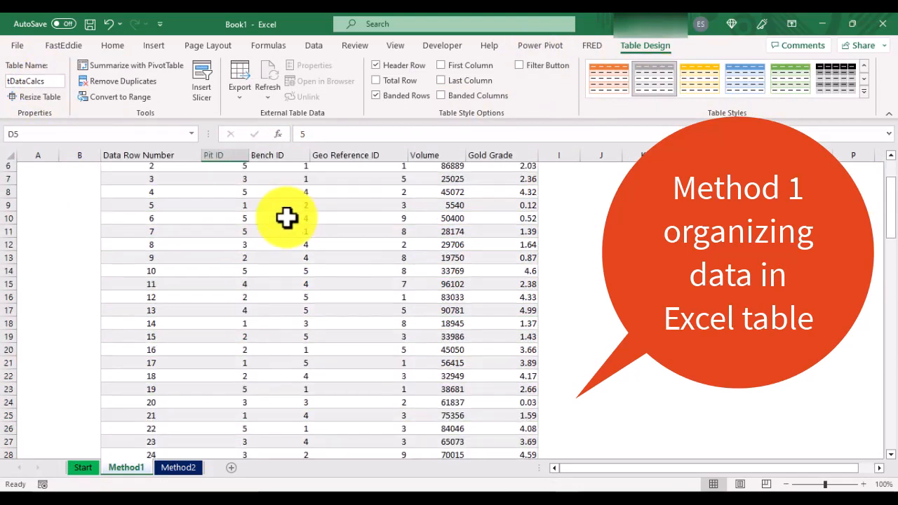
scroll(171, 200, up, 2)
Add a Pit Name column in column I with =INDEX(tPit[Pit Name],MATCH([@[Pit ID]],tPit[Pit ID],0),1).
click(559, 221)
text(Pit Name)
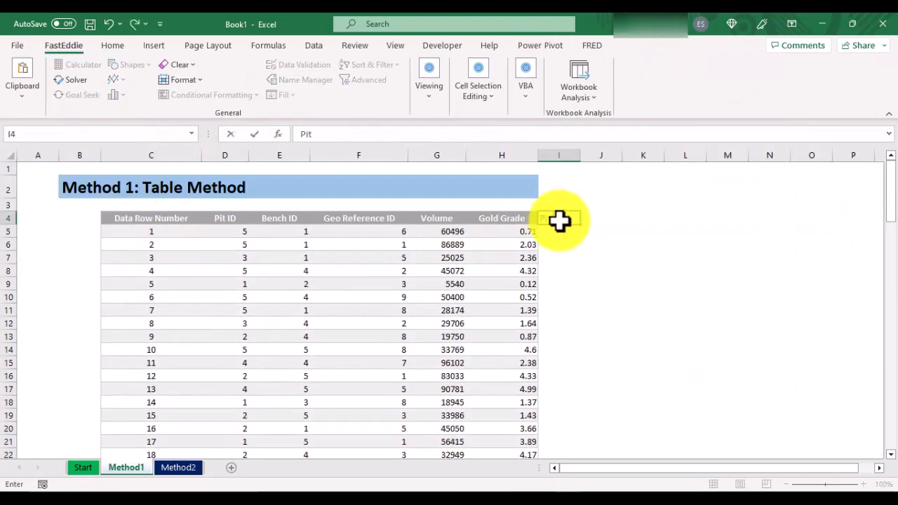
key(Return)
text(=index(tp)
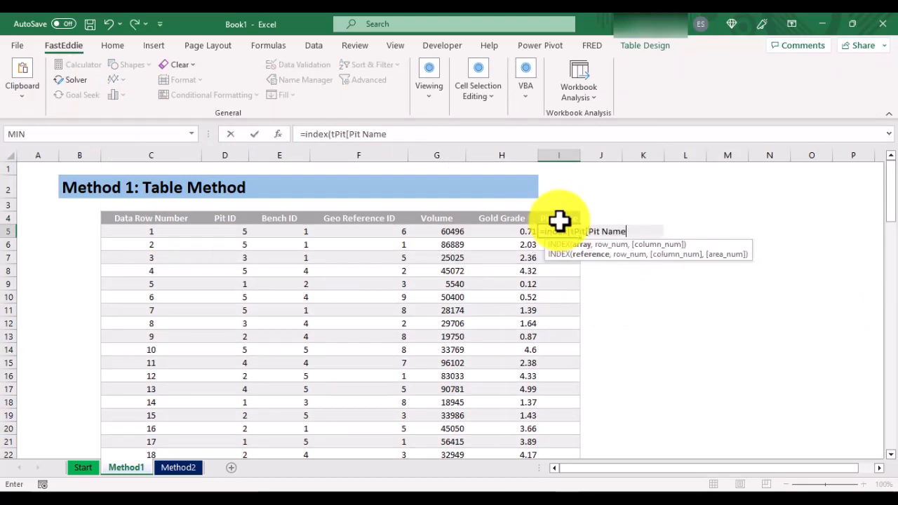
text(match()
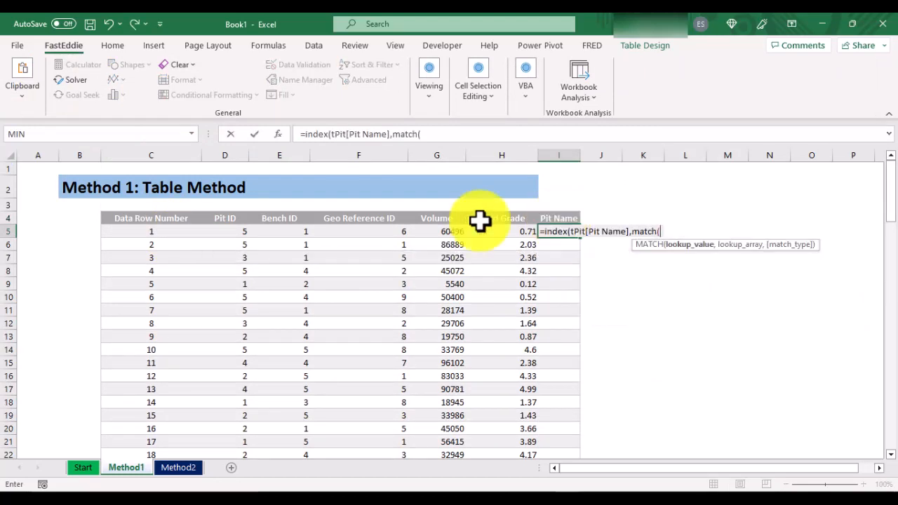
click(240, 231)
text(,tPit[Pit ID)
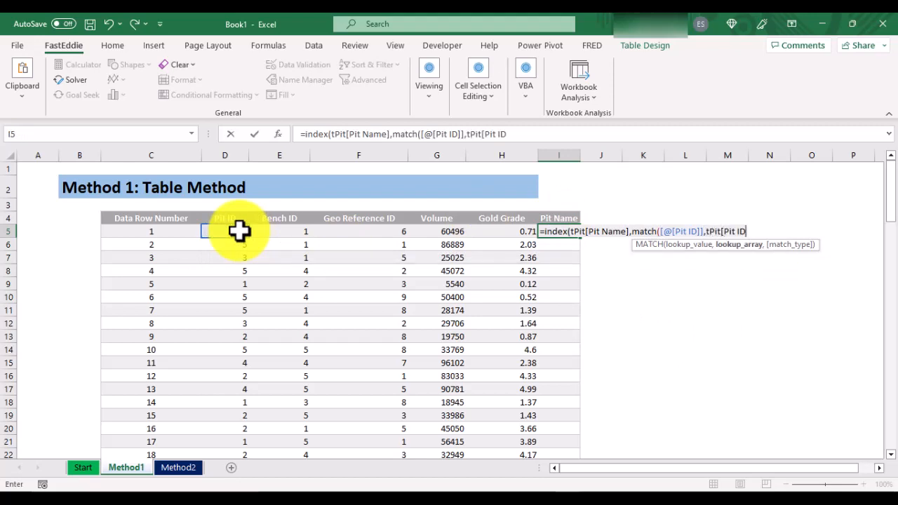
text(0))
key(Return)
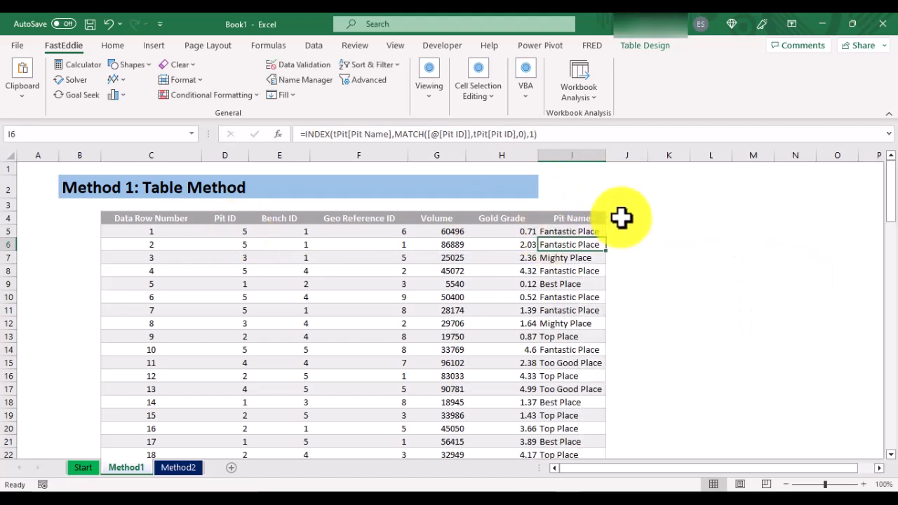
Add a Bench Level column in column J, using INDEX on tBench[Bench Level] and an exact MATCH of Bench ID in tBench[Bench ID].
click(624, 218)
text(Bench Level)
key(Return)
text(=index()
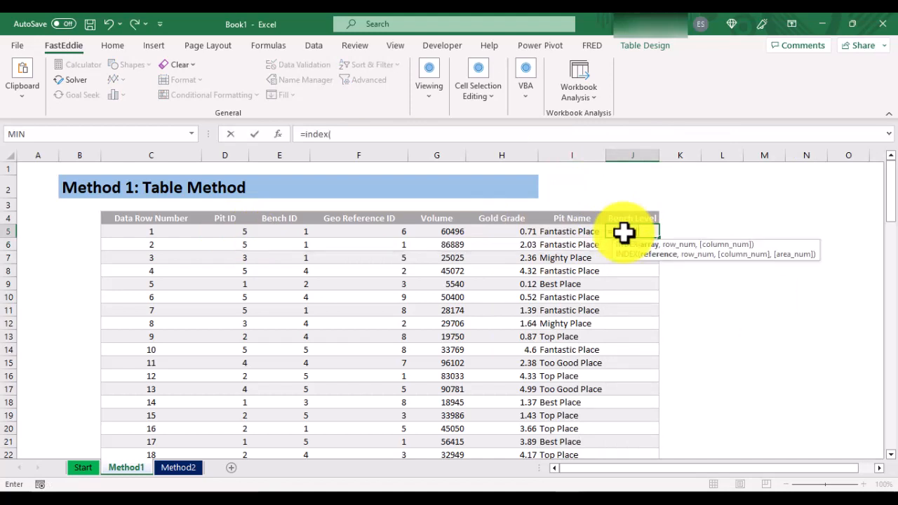
text(,match()
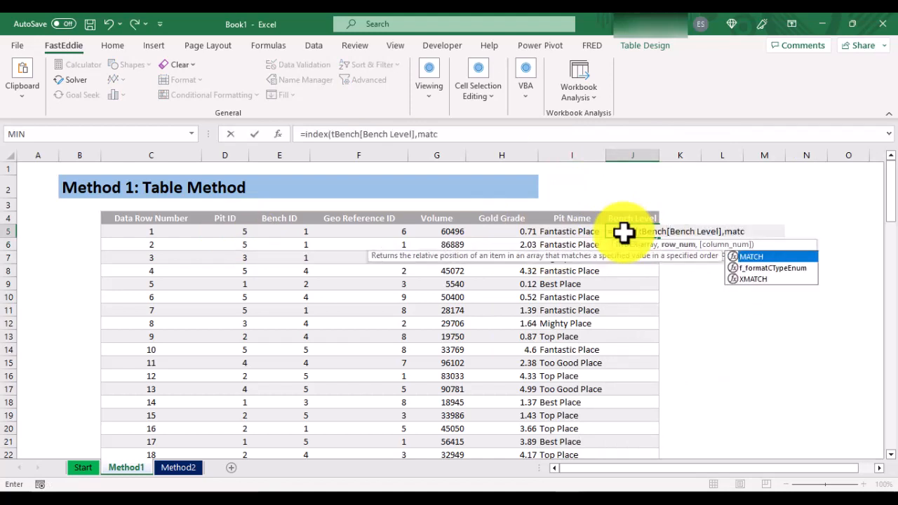
click(285, 230)
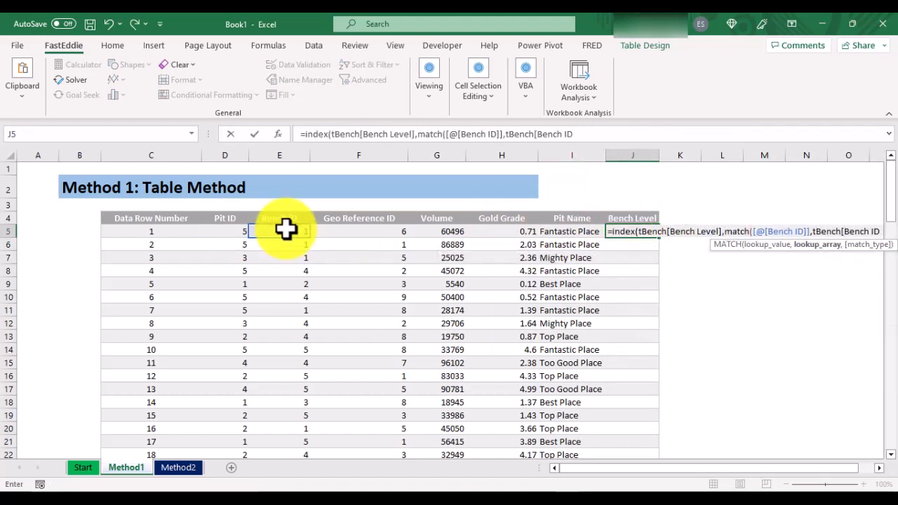
text(],0)))
key(Return)
Add a Geology Name column in column K, using INDEX on tGeology[Geology] and an exact MATCH of Geo Reference ID.
click(676, 218)
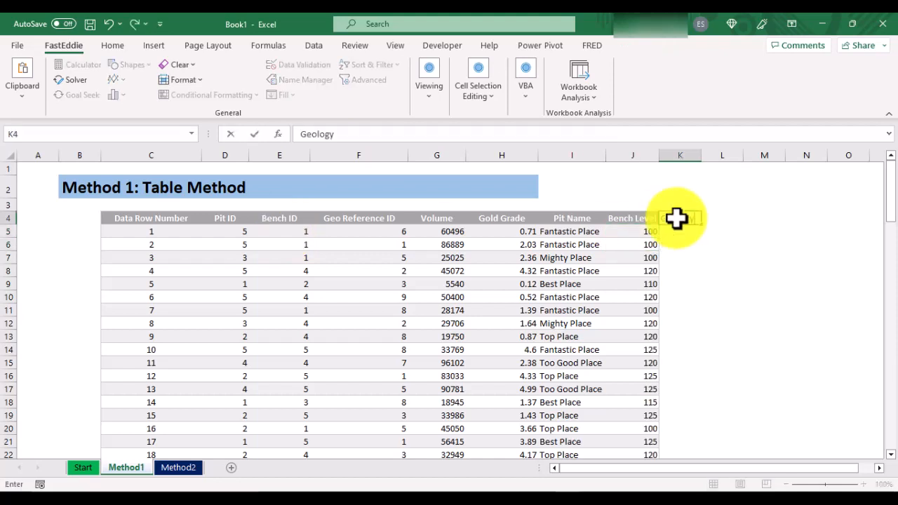
text(Geology Name)
key(Return)
text(=index(t)
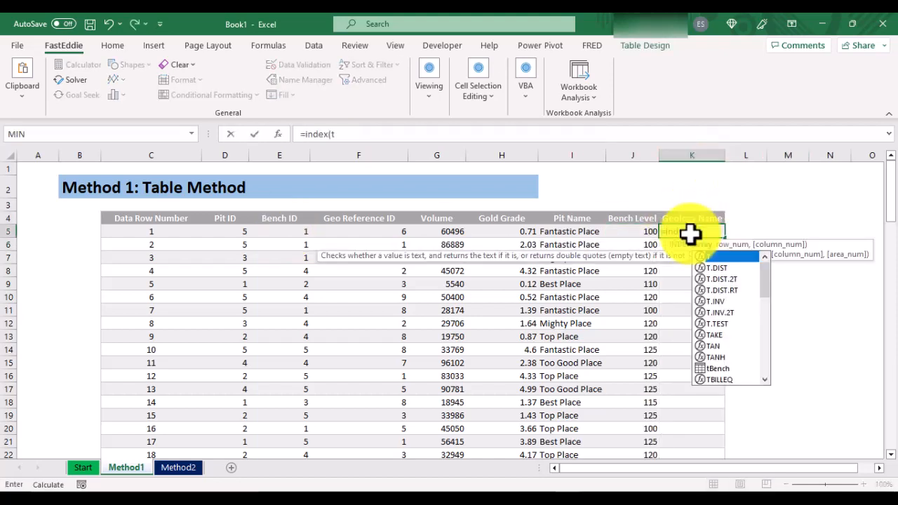
text(Geology[Geology],match()
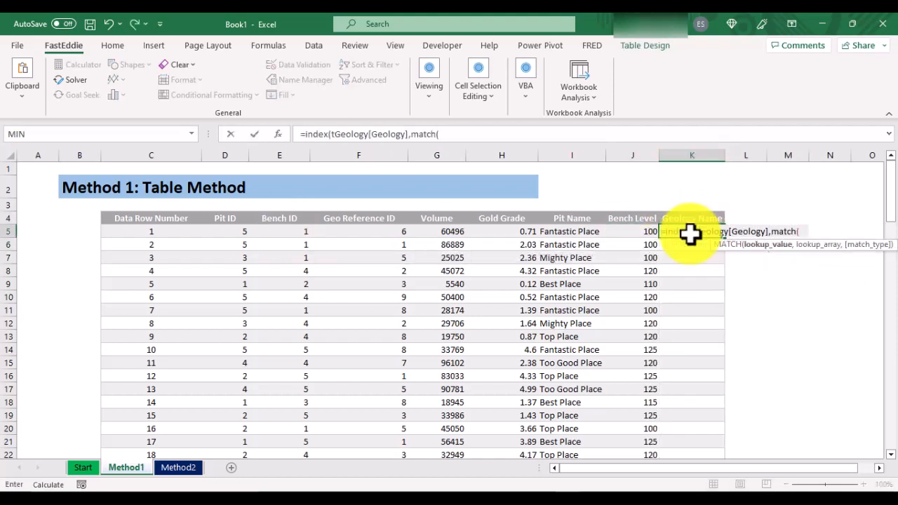
click(395, 232)
text(,)
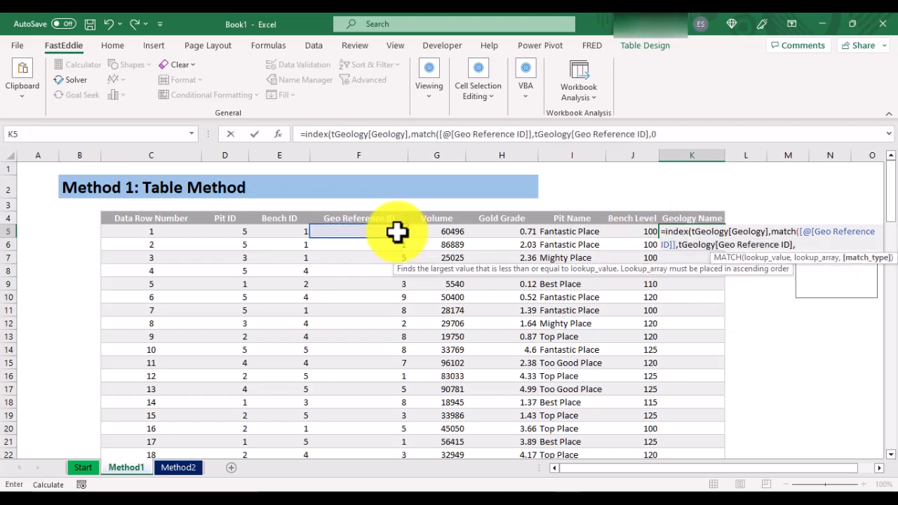
text()))
key(ctrl+Return)
Add a Density column in column L with =INDEX(tGeology[Density],MATCH([@[Geo Reference ID]],tGeology[Geo Reference ID],0),1).
click(760, 219)
text(Density)
key(Return)
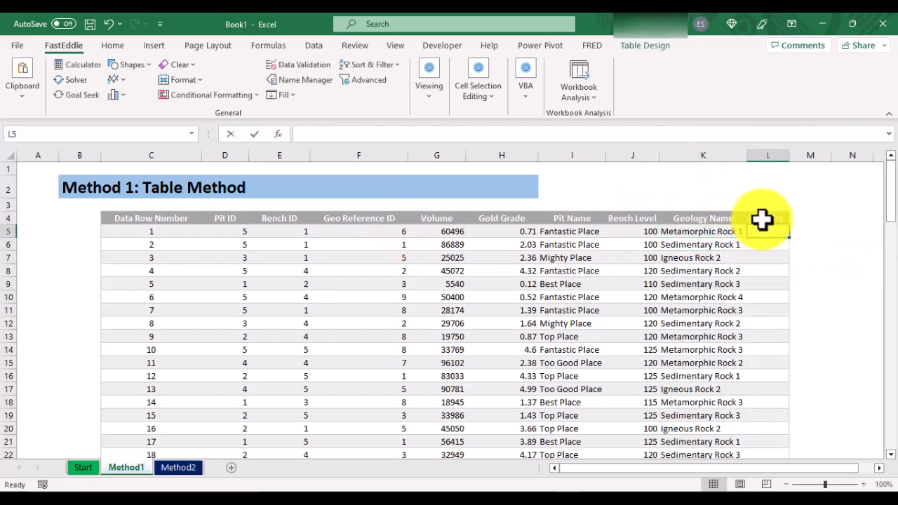
text(=index(tGeology[)
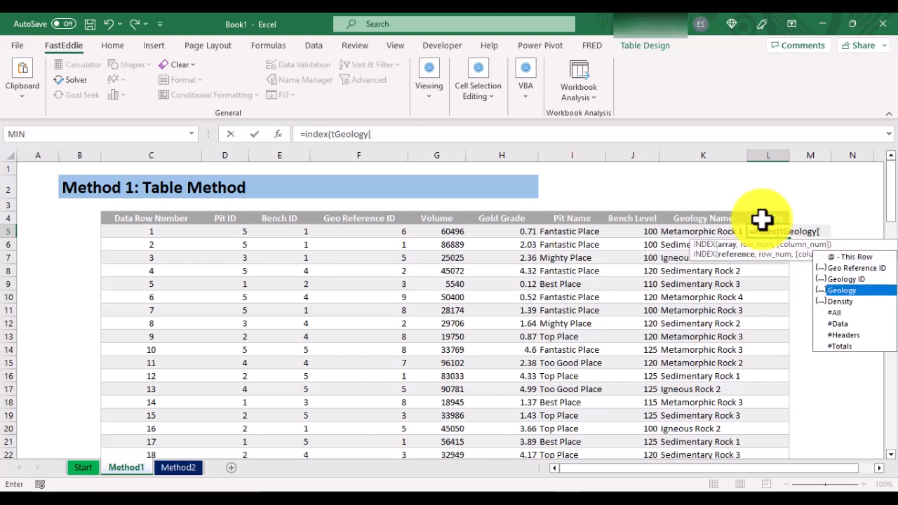
text(Density],match([@[Geo Reference ID]],tGeology[Geo Reference ID],0),1)
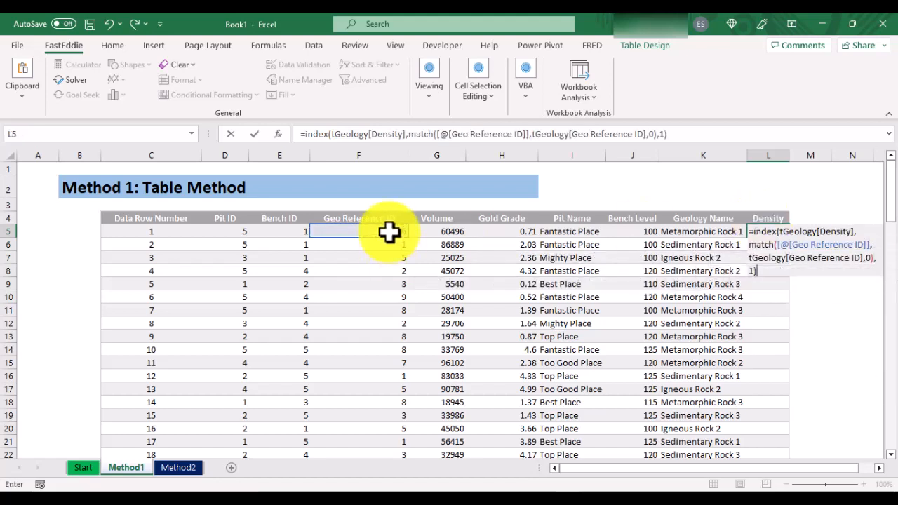
key(ctrl+Return)
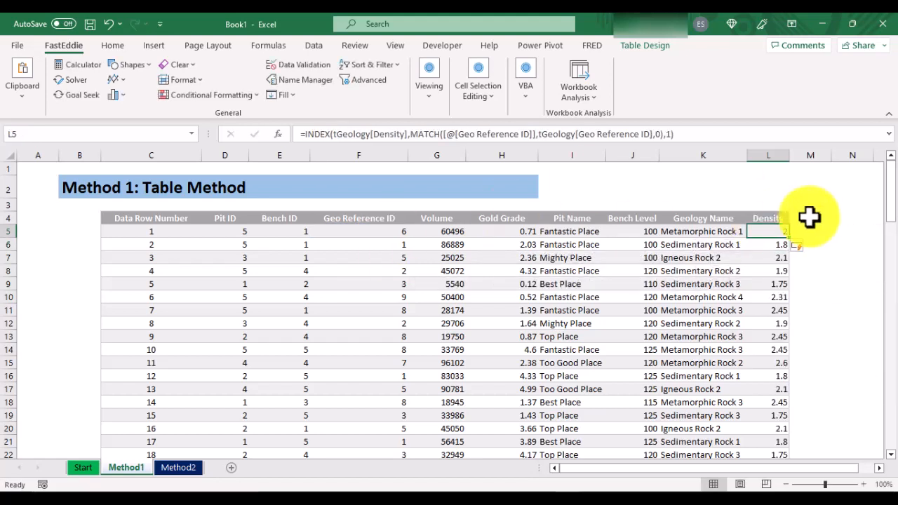
click(808, 218)
text(Tonnes)
key(Return)
text(=)
click(437, 231)
text(*)
click(768, 231)
key(ctrl+Return)
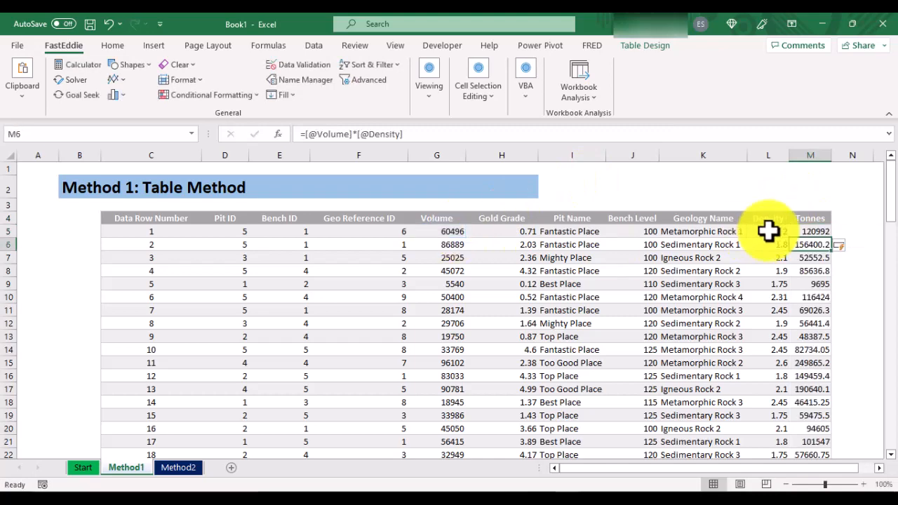
Insert a PivotTable based on the tDataCalcs table in a new worksheet.
scroll(774, 243, down, 3)
scroll(774, 243, up, 3)
click(880, 468)
click(880, 468)
click(880, 468)
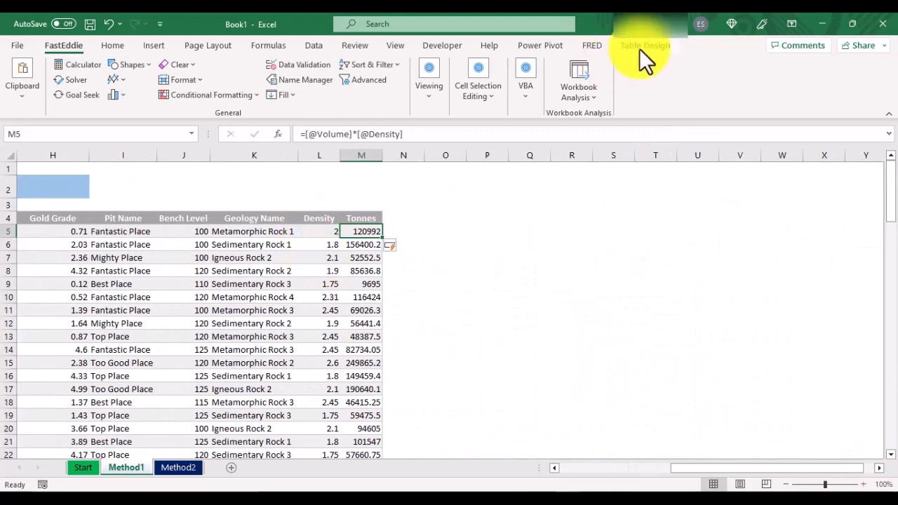
click(154, 44)
click(23, 77)
click(31, 112)
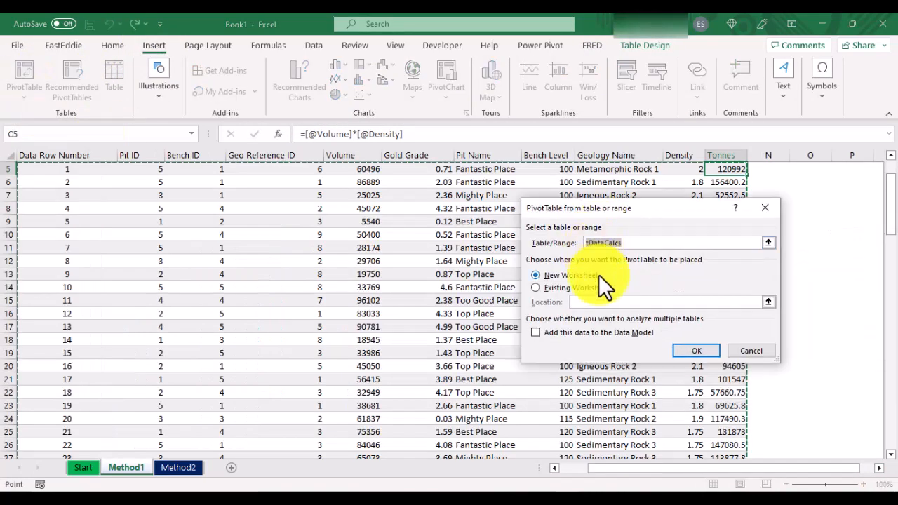
click(697, 351)
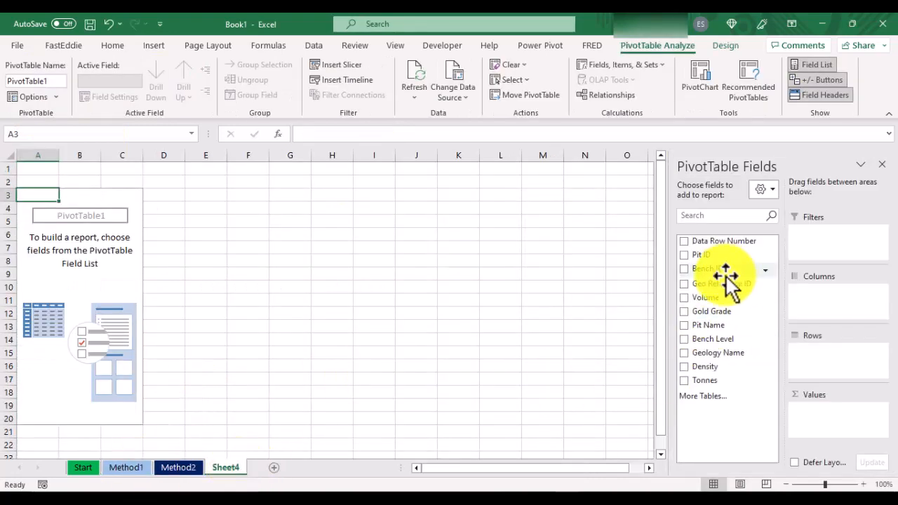
Set Pit Name, Bench Level and Geology Name as the PivotTable's row fields and Tonnes as a summed value.
drag(709, 324, 813, 357)
drag(713, 338, 810, 369)
drag(717, 352, 811, 373)
drag(710, 380, 814, 420)
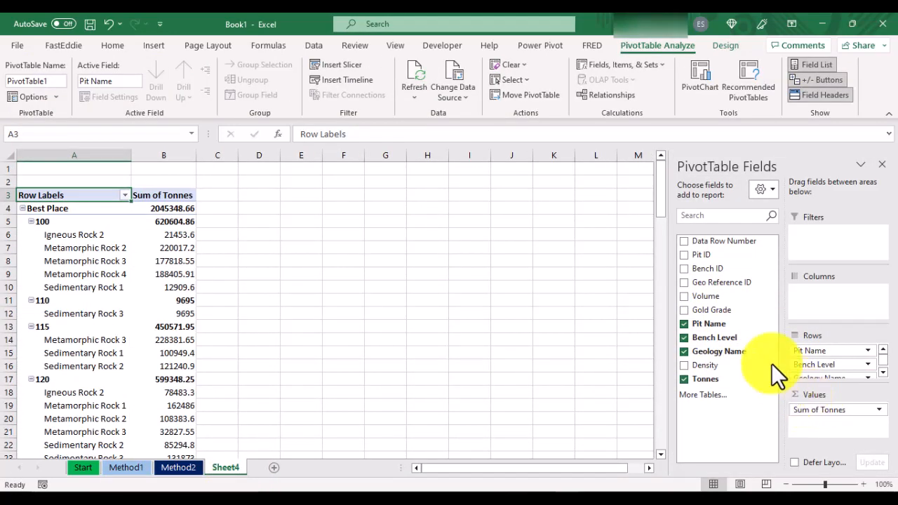
Add Gold Grade to the PivotTable values and summarize it by Average.
drag(712, 310, 814, 419)
click(818, 423)
click(838, 407)
click(533, 287)
click(682, 349)
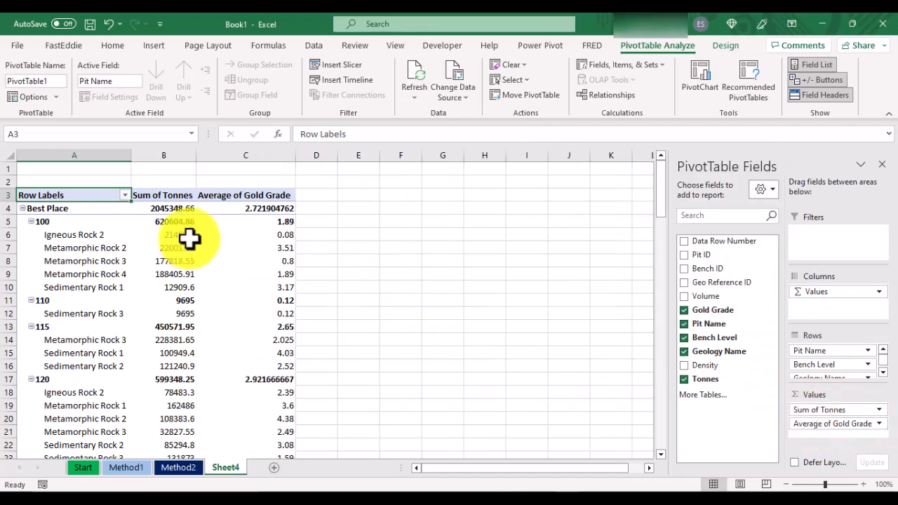
Turn off all subtotals in the PivotTable.
click(726, 45)
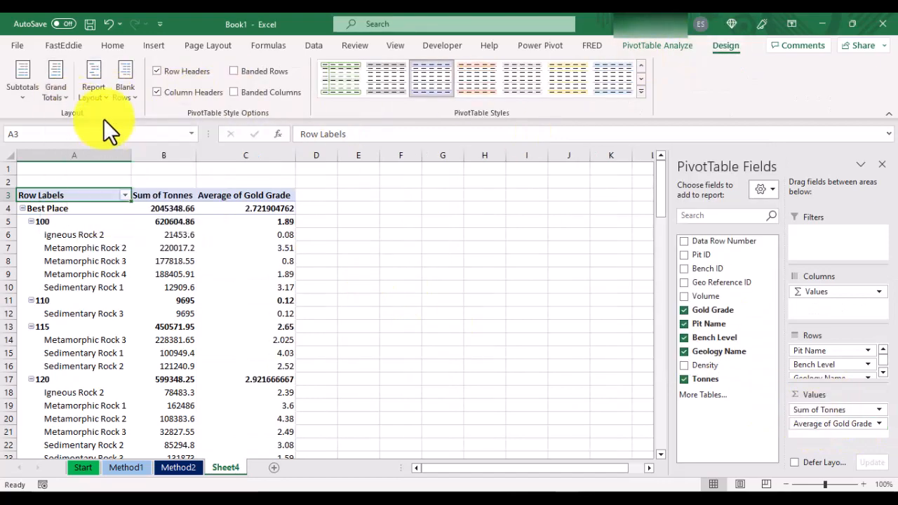
click(22, 81)
click(58, 116)
click(93, 92)
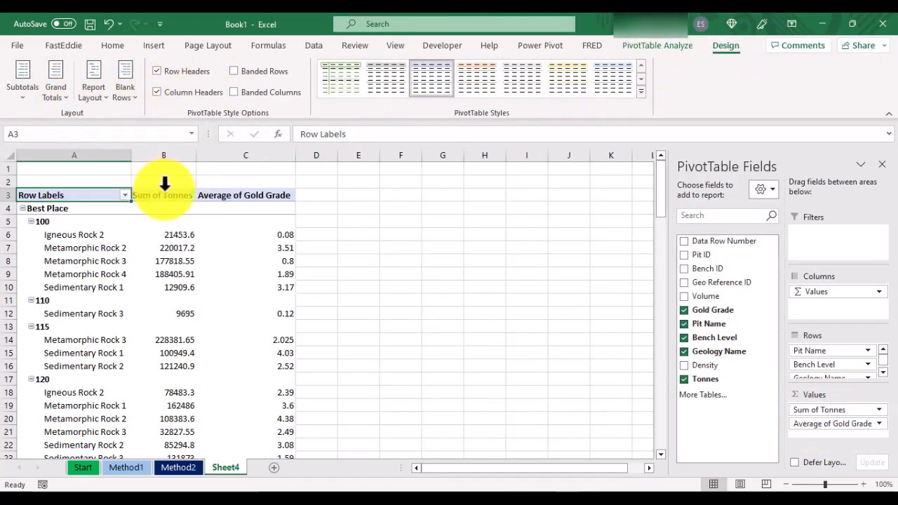
click(161, 200)
Add the tData, tPit, tBench and tGeology tables from the Start sheet to the Power Pivot data model.
click(130, 469)
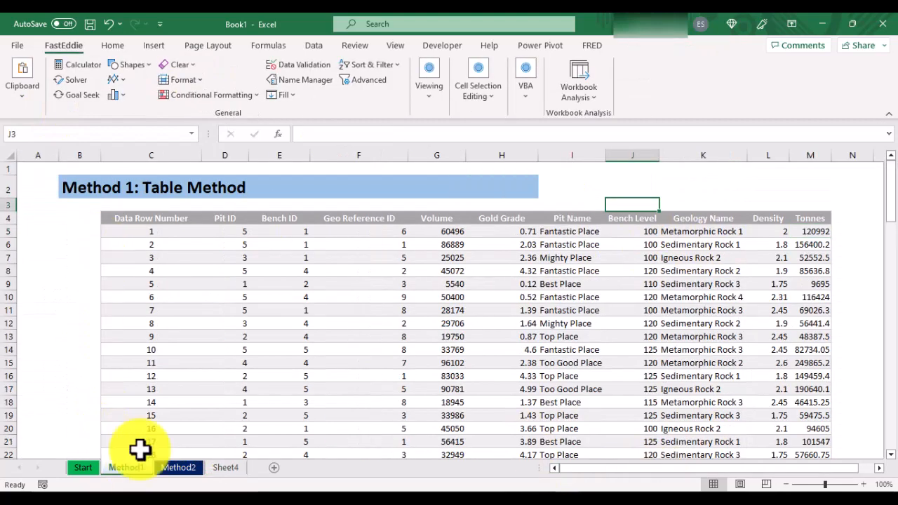
click(177, 467)
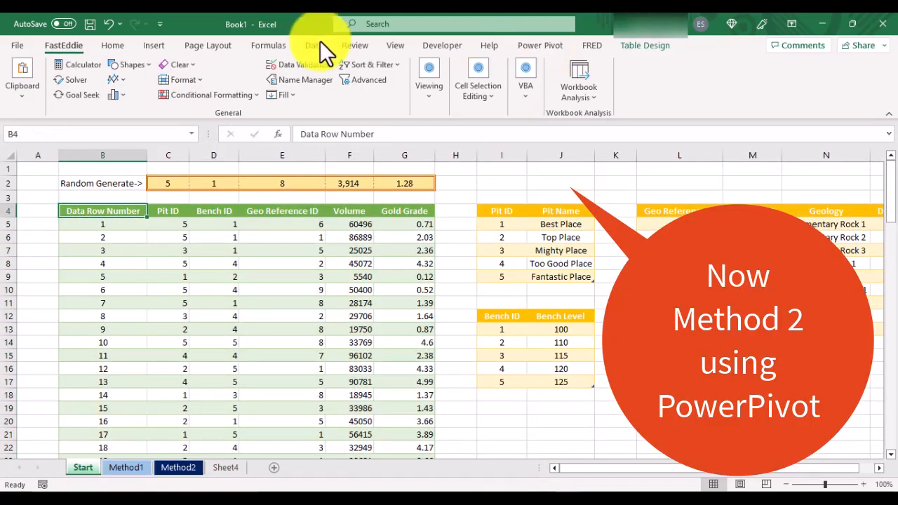
click(314, 45)
click(540, 45)
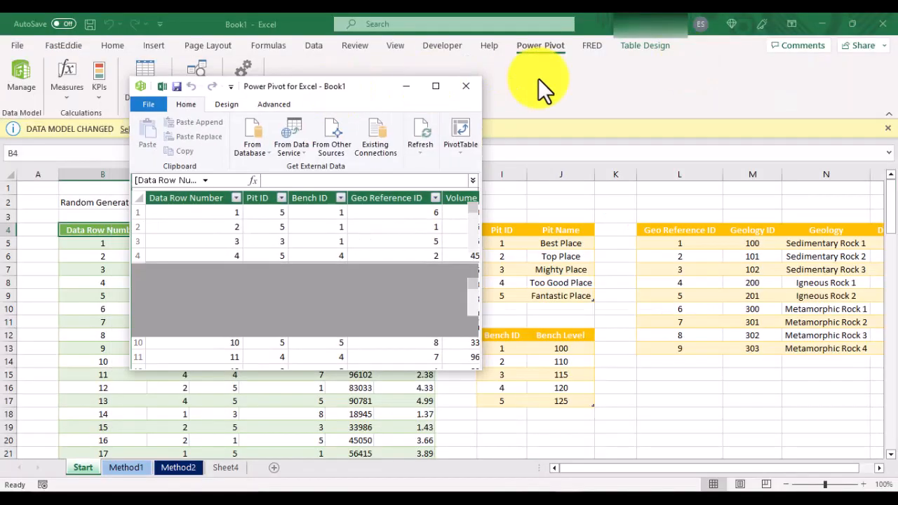
drag(539, 78, 719, 358)
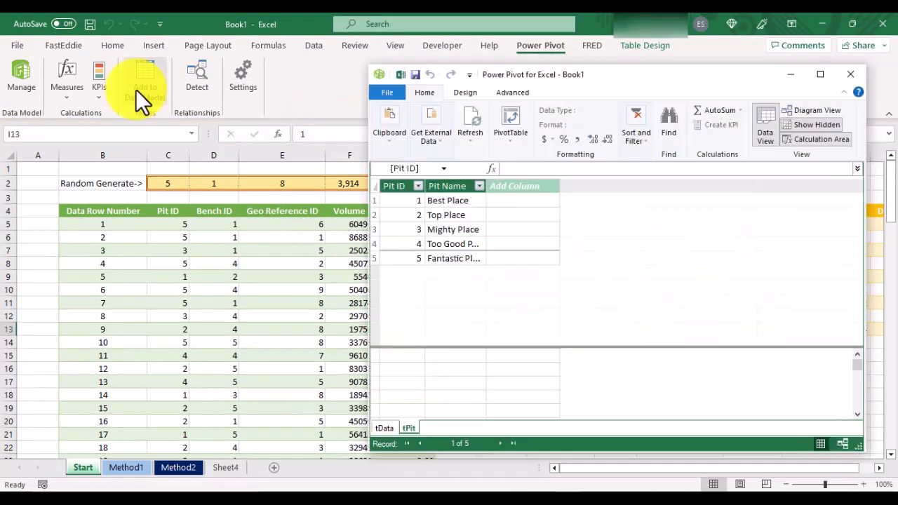
click(140, 91)
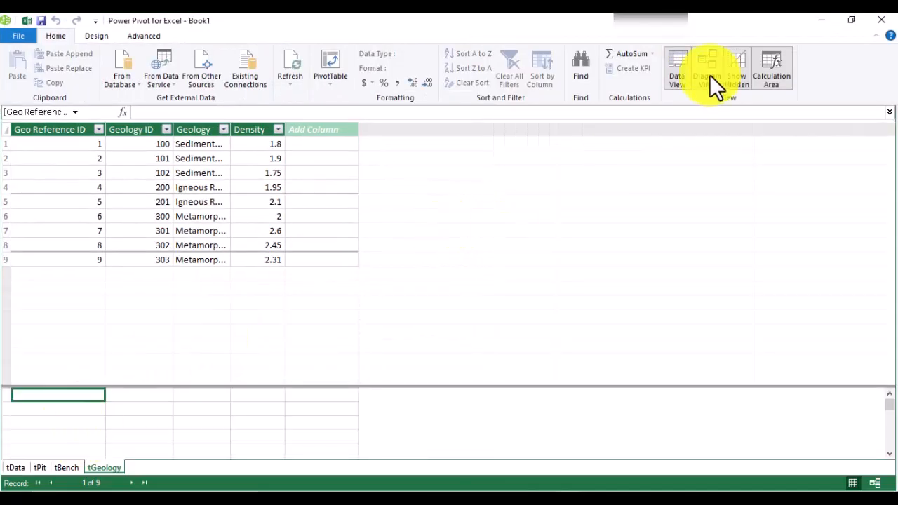
Show the data model as a diagram, enlarge tData to list all its fields, and arrange the lookup tables around it.
click(710, 76)
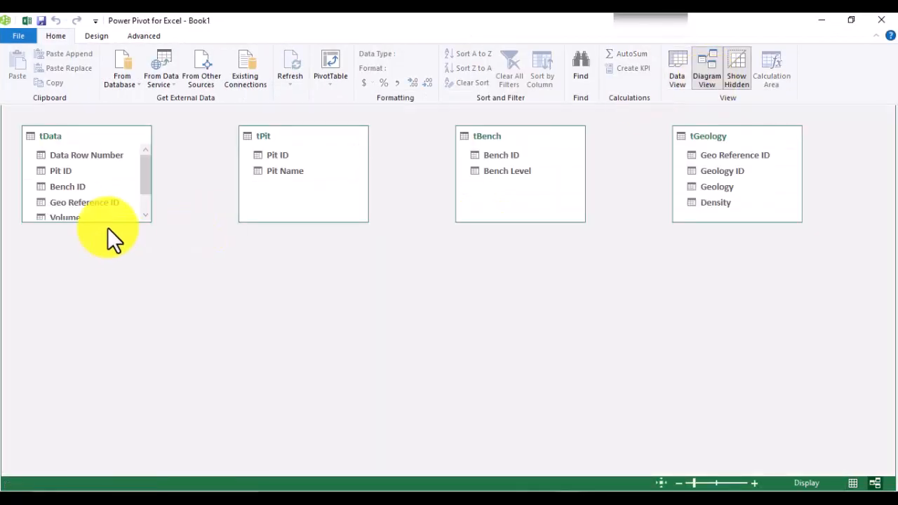
drag(107, 222, 108, 275)
drag(146, 166, 494, 284)
drag(466, 154, 243, 285)
drag(701, 142, 564, 189)
Relate tBench, tGeology and tPit to tData through Bench ID, Geo Reference ID and Pit ID.
click(283, 159)
drag(264, 269, 414, 304)
drag(596, 202, 458, 322)
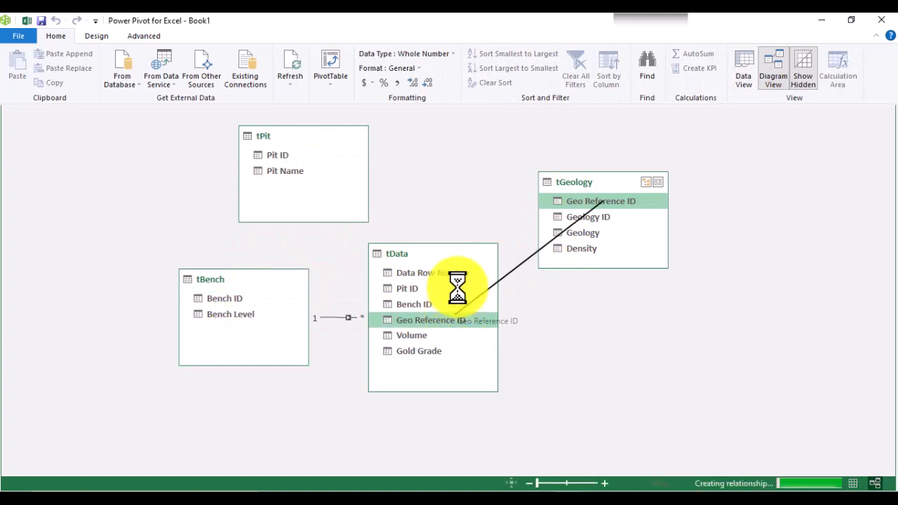
drag(296, 160, 393, 288)
Rearrange the tPit, tBench, tData and tGeology tables in the diagram so their relationship lines are clearly spaced.
drag(299, 138, 215, 144)
drag(242, 279, 201, 309)
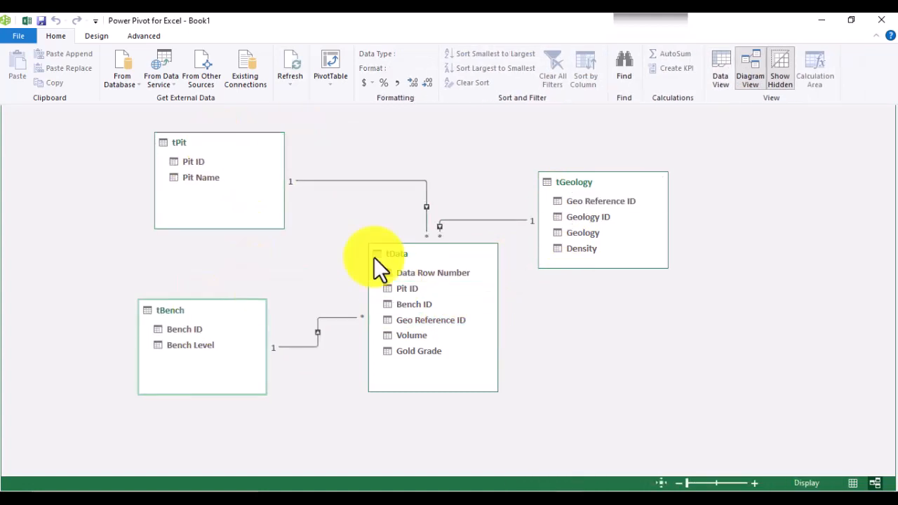
drag(380, 255, 335, 259)
drag(578, 185, 541, 280)
Return to the data view and show the tData table.
click(721, 70)
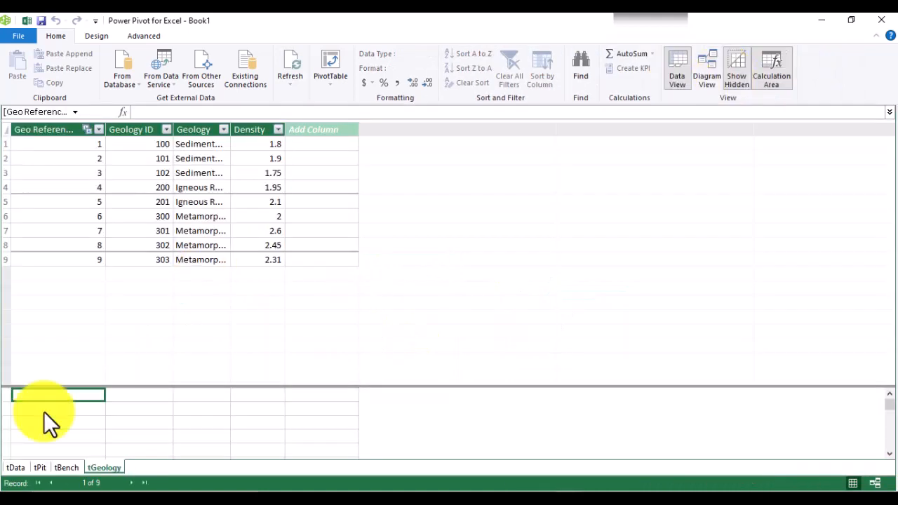
click(15, 467)
click(464, 129)
text(Pit Name)
key(Return)
key(Return)
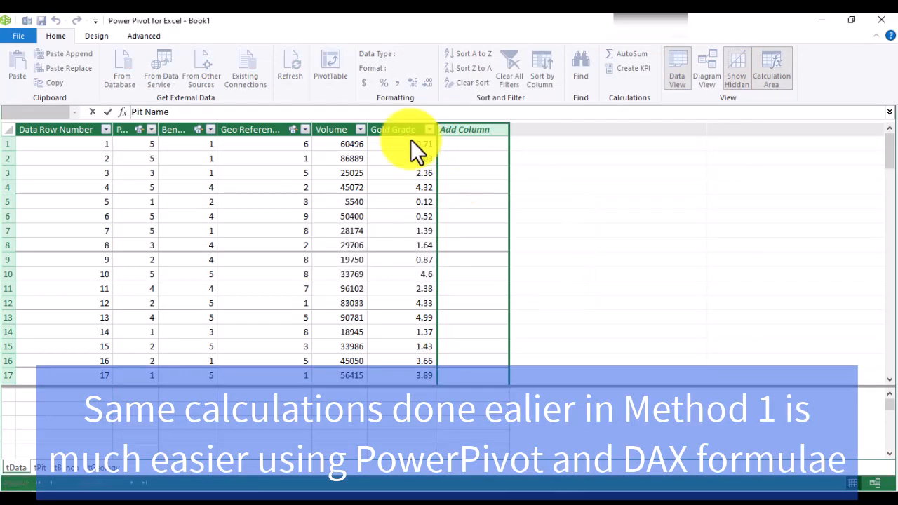
click(91, 113)
Add a calculated column named Pit Name to tData with the formula =RELATED(tPit[Pit Name]).
double_click(465, 129)
key(Return)
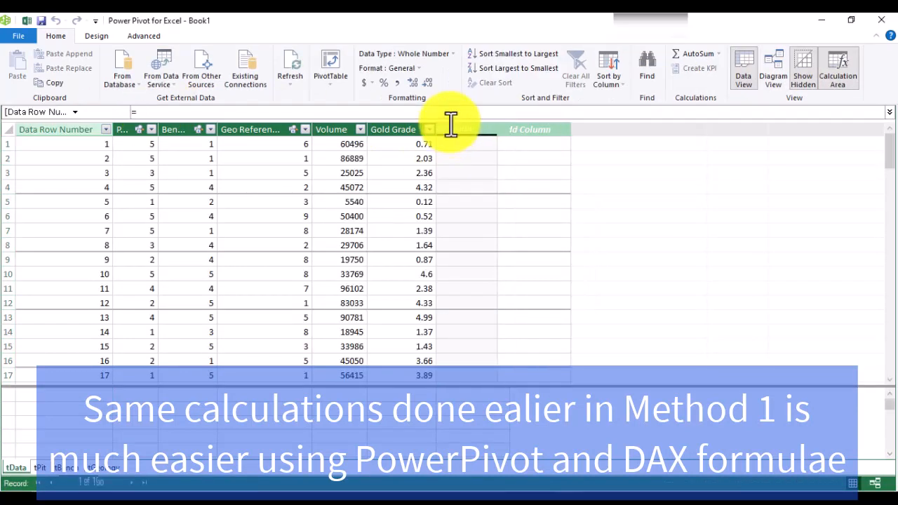
click(454, 126)
click(181, 112)
text(=RELATED(tPit[Pit Name)
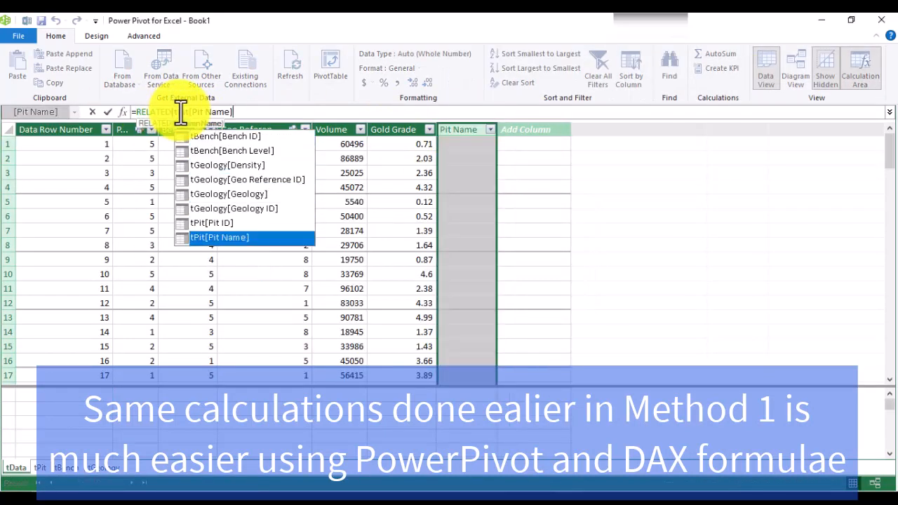
key(Return)
Add a calculated column named Bench Level to tData with the formula =RELATED(tBench[Bench Level]).
click(518, 128)
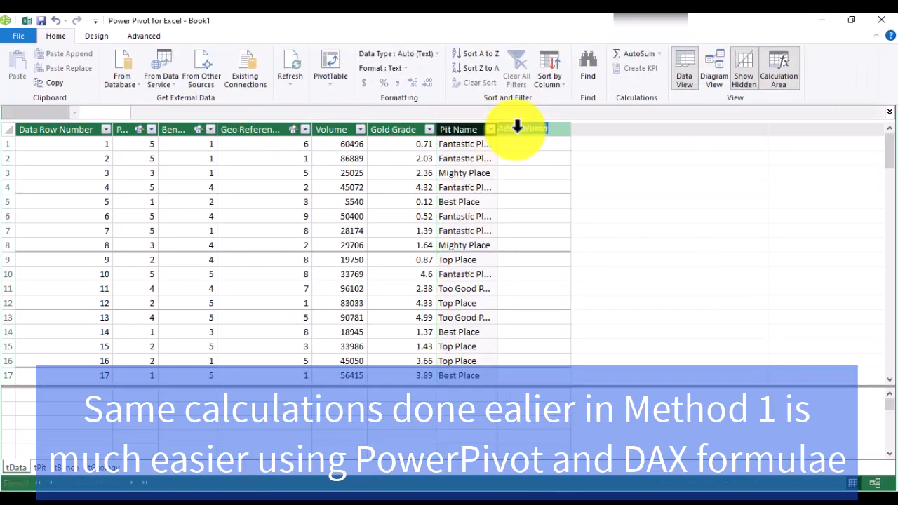
text(Bench Level)
key(Return)
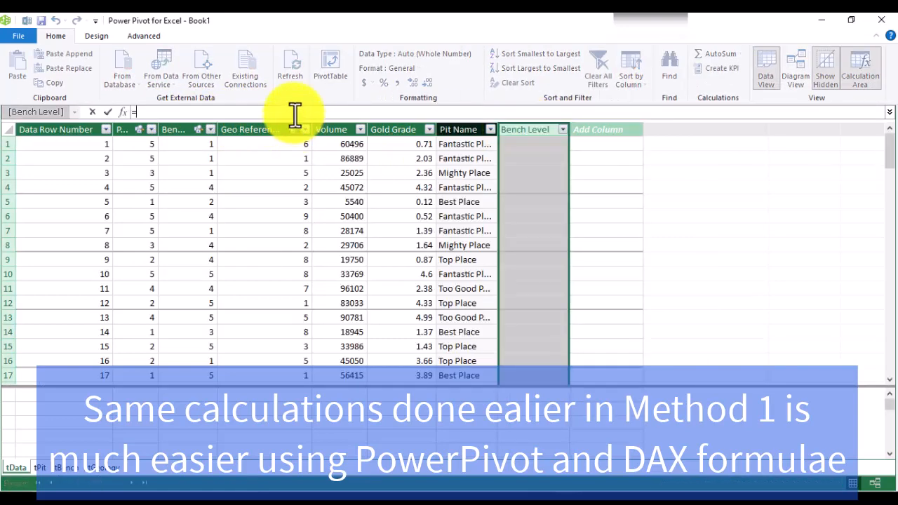
click(295, 113)
text(=RELATED(t)
key(Down)
key(Tab)
text())
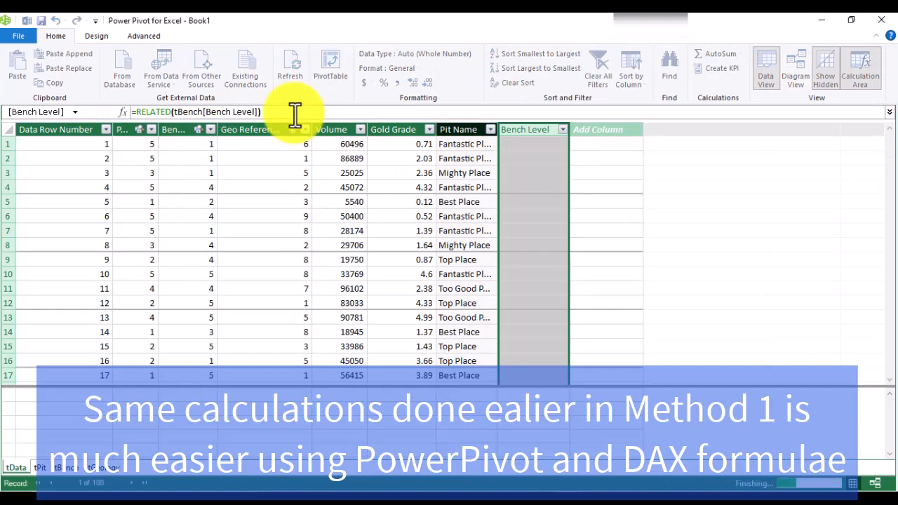
Add a calculated column named Geology to tData with the formula =RELATED(tGeology[Geology]).
double_click(609, 130)
text(Geology)
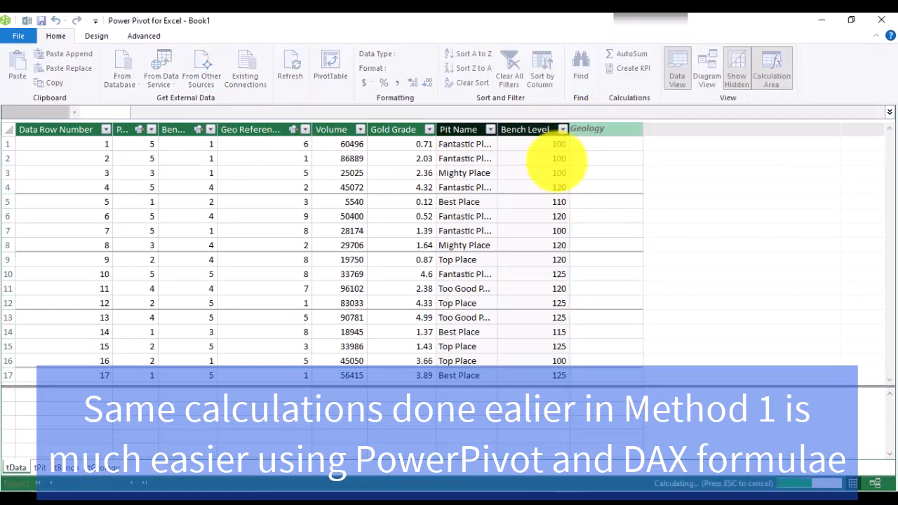
key(Return)
click(230, 112)
text(=RELATED()
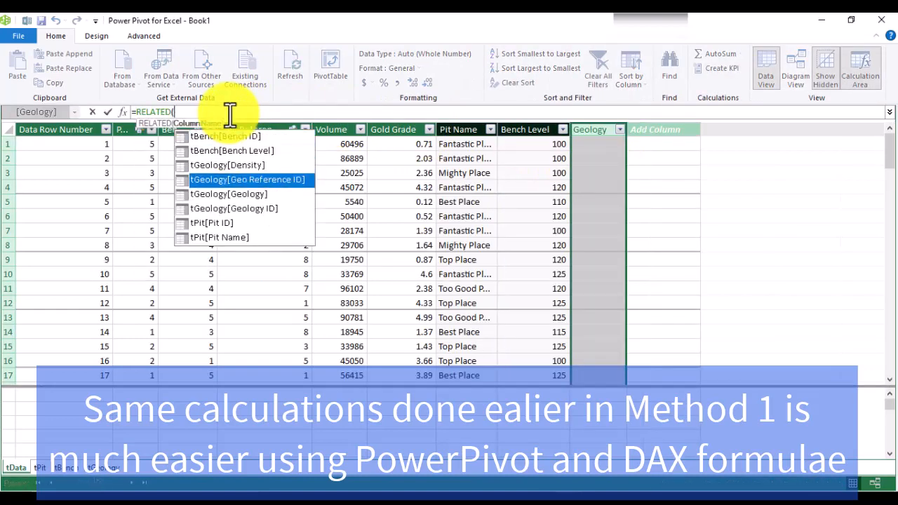
key(Down)
key(Tab)
text())
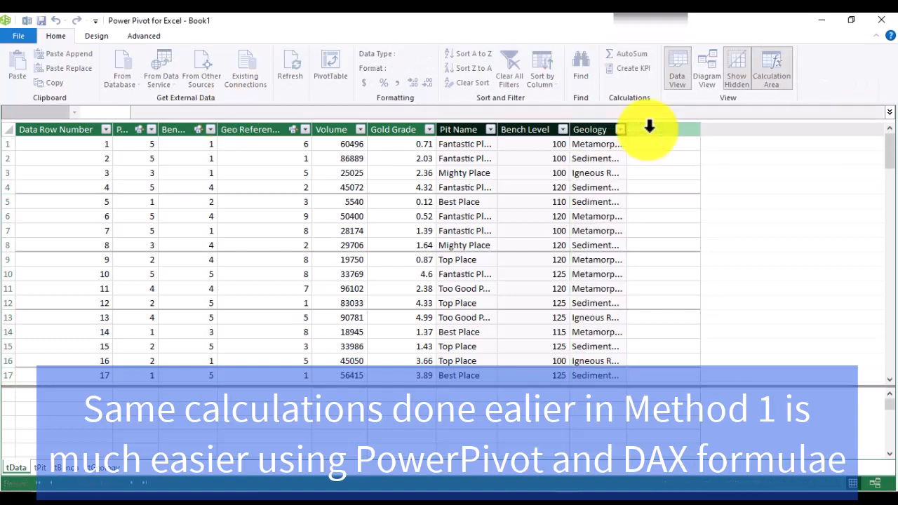
Add a calculated column named Density to tData with the formula =RELATED(tGeology[Density]).
key(Return)
click(230, 112)
text(=RELATED()
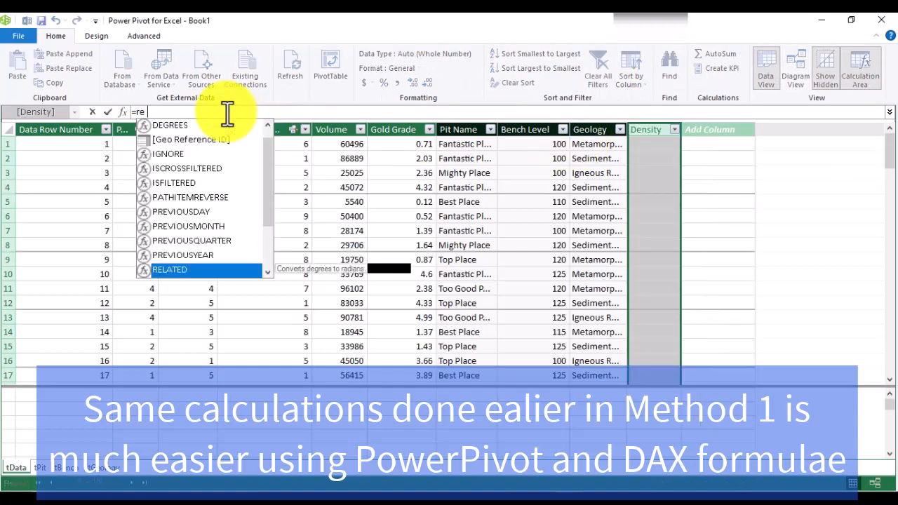
key(Down)
key(Tab)
text())
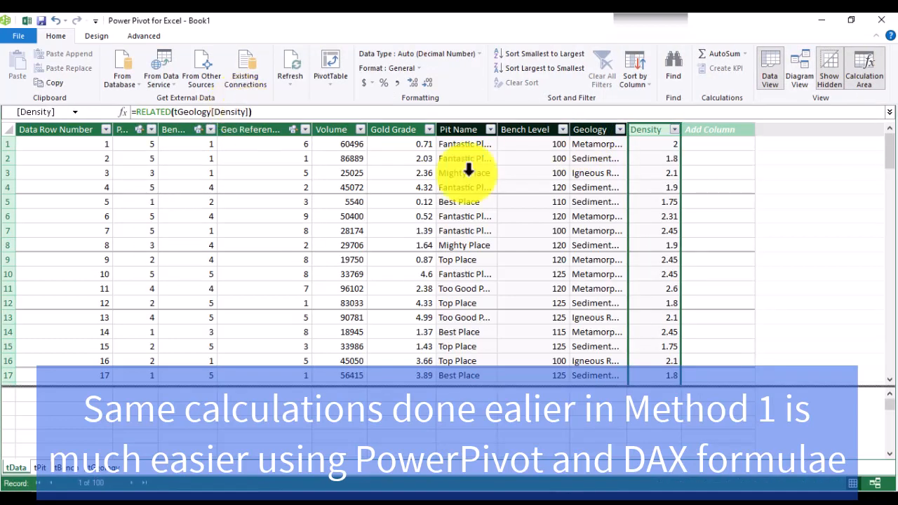
Add a calculated column named Tonnes to tData that multiplies tData[Volume] by tData[Density].
click(699, 128)
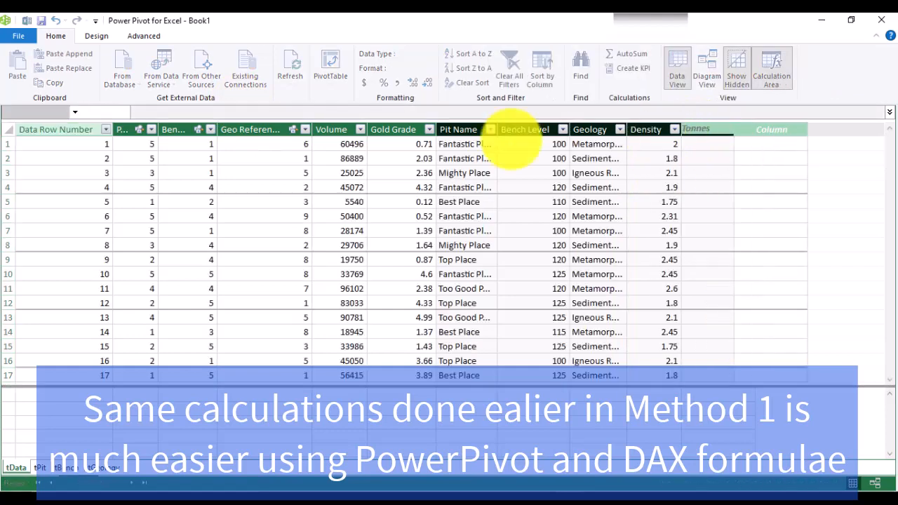
click(148, 113)
text(=)
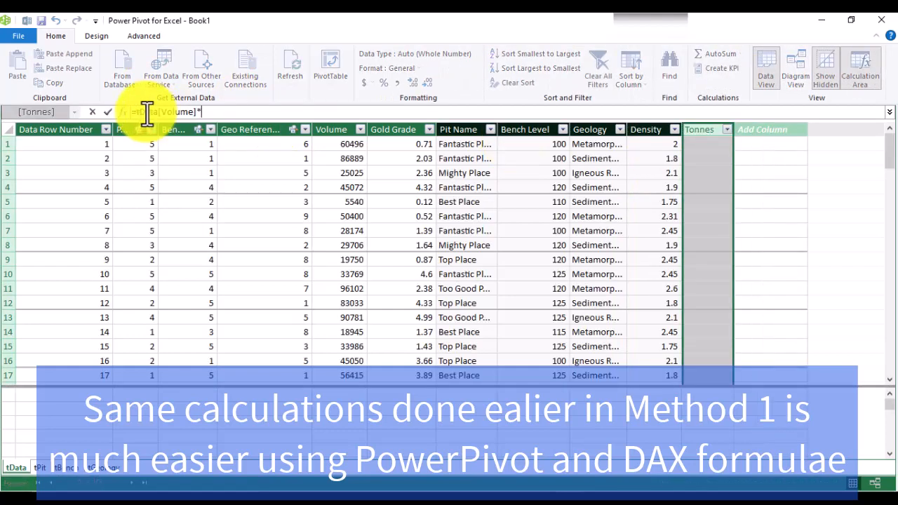
text(de)
key(BackSpace)
key(BackSpace)
text(td)
key(Down)
key(Down)
key(Down)
key(Down)
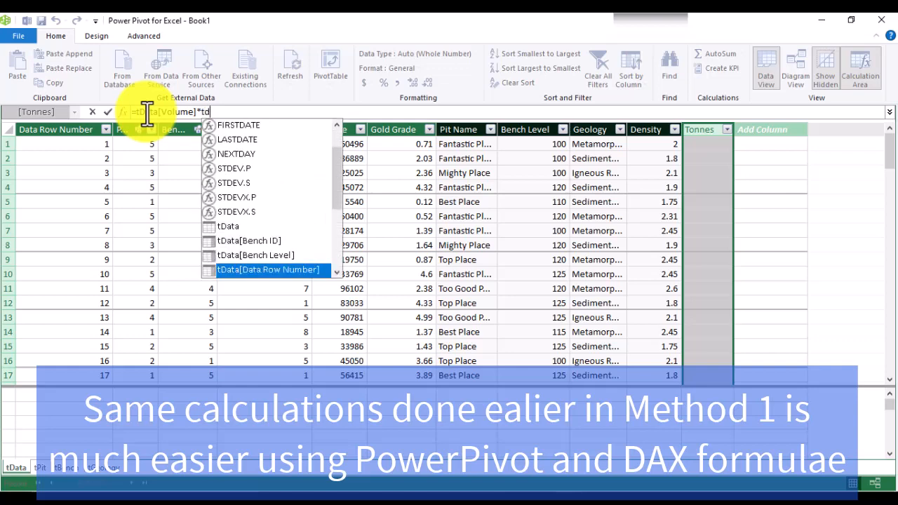
key(Tab)
Wrap the Tonnes column's formula in a ROUND function.
click(136, 113)
text(round()
click(299, 113)
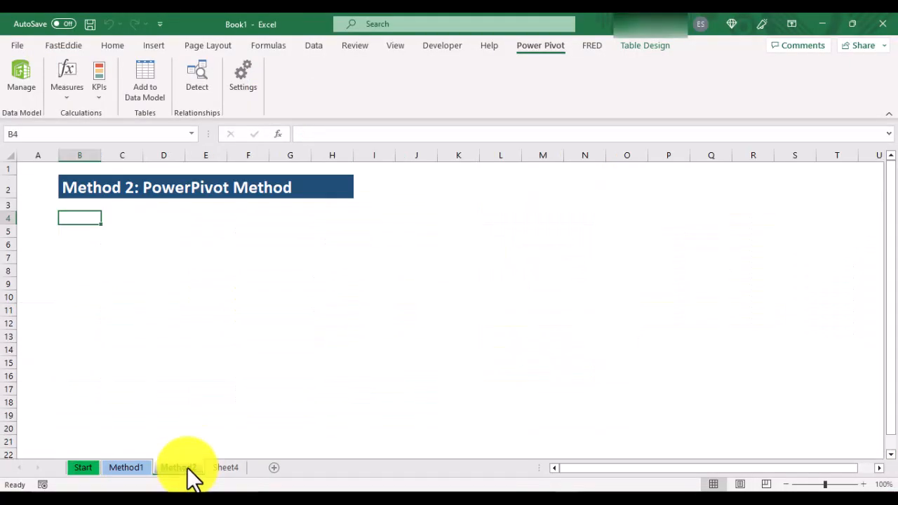
Insert a PivotTable from the data model at cell C5 of the existing Method2 worksheet.
click(123, 231)
click(154, 45)
click(24, 77)
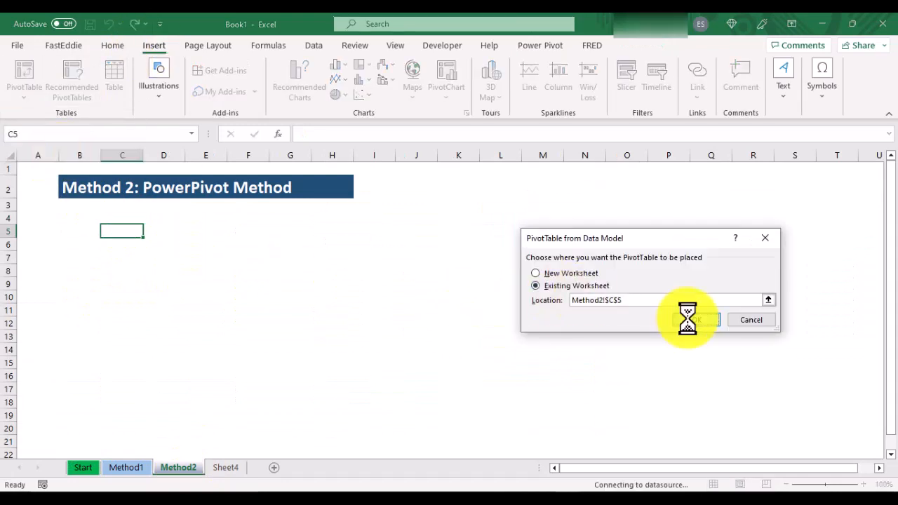
Set tData's Pit Name, Bench Level and Geology as the PivotTable's row fields and Tonnes as a summed value.
click(686, 277)
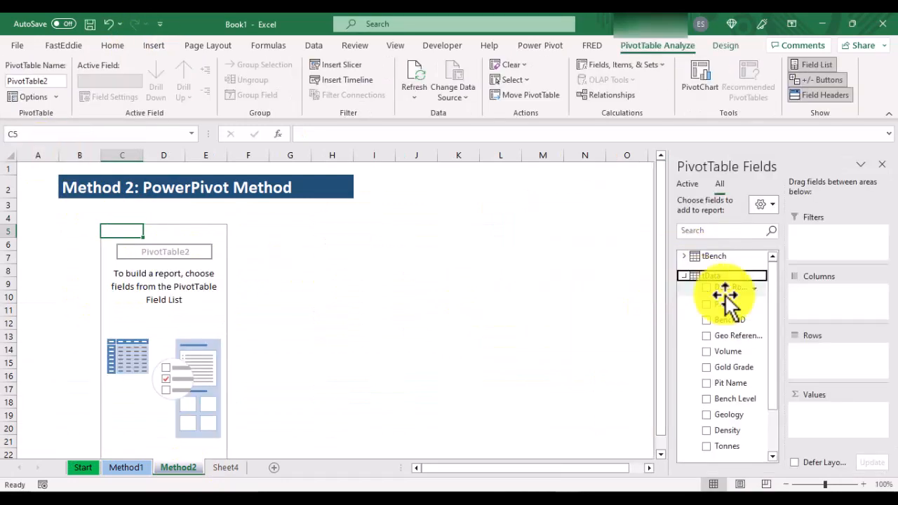
drag(730, 381, 814, 351)
drag(733, 397, 818, 365)
drag(728, 445, 820, 420)
Lay out the PivotTable in tabular form without subtotals.
click(720, 46)
click(94, 86)
click(136, 186)
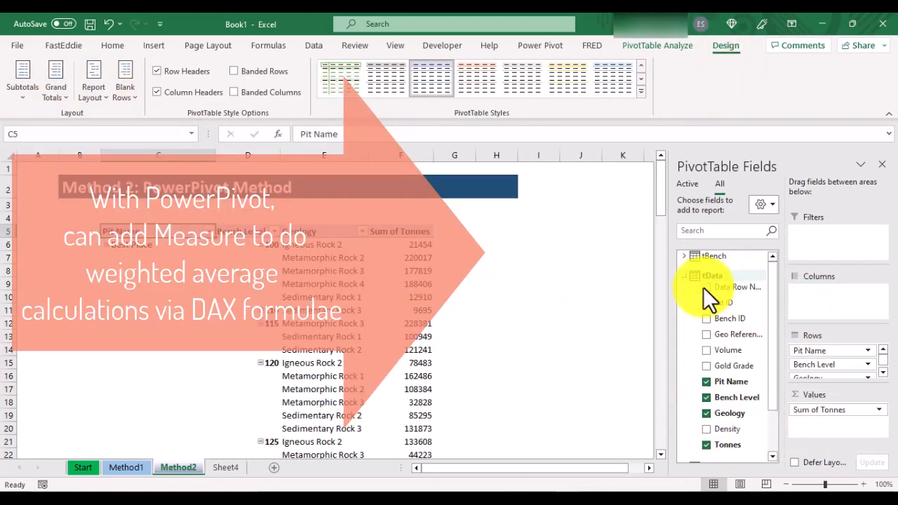
Start a new measure on the tData table and name it Average Gold Grade.
right_click(706, 277)
click(730, 287)
click(559, 170)
text(Average Gold Grade)
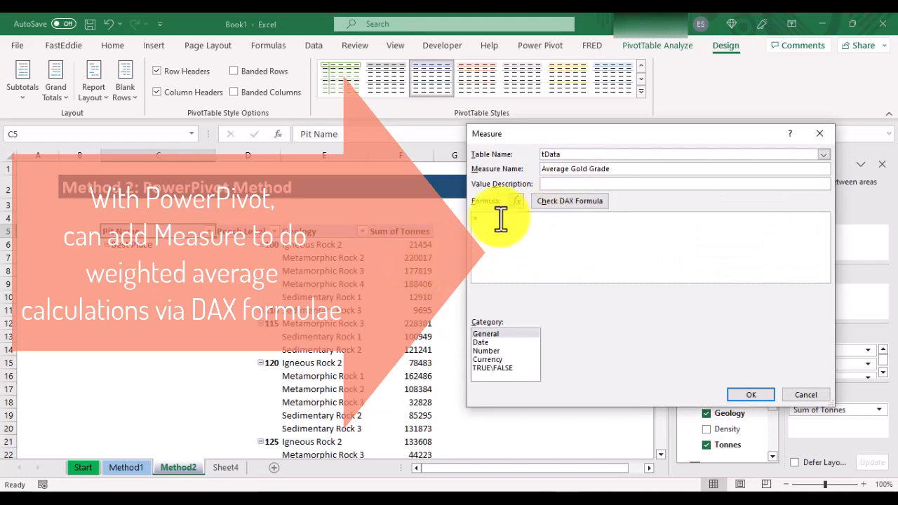
Enter the measure's formula skeleton =round(divide(sumx(),sumx()),2).
click(503, 219)
text(divide(),2)
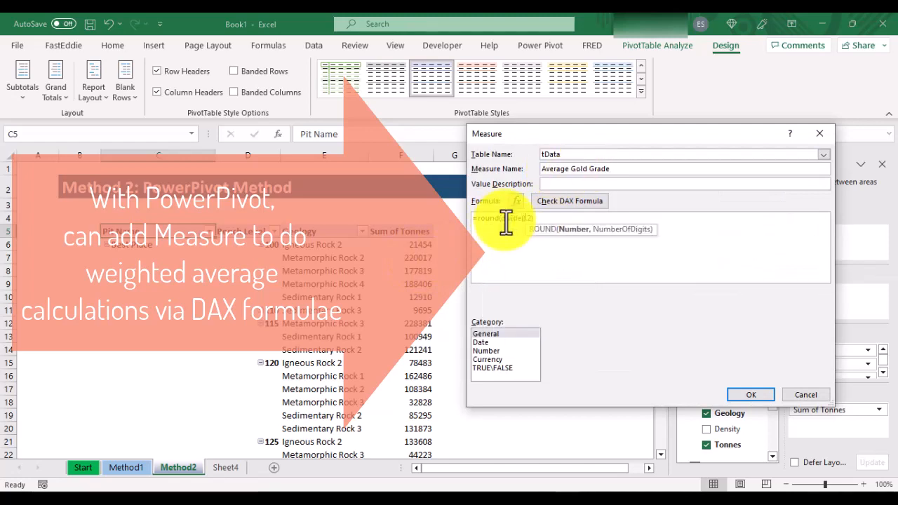
text(sumx(),sumx())
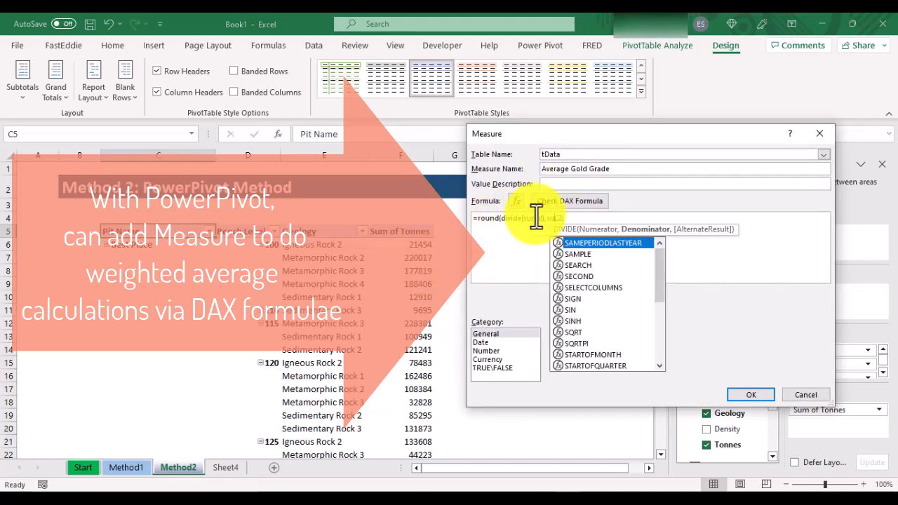
Complete the formula as =round(divide(sumx(tData,tData[Gold Grade]*tData[Tonnes]),sumx(tData,tData[Tonnes])),2) and create the measure with the Number category.
text(data)
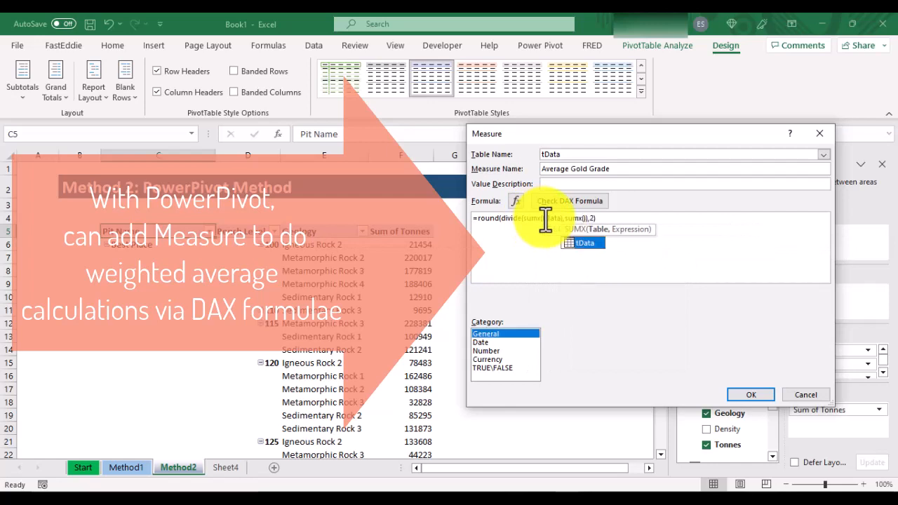
text(,)
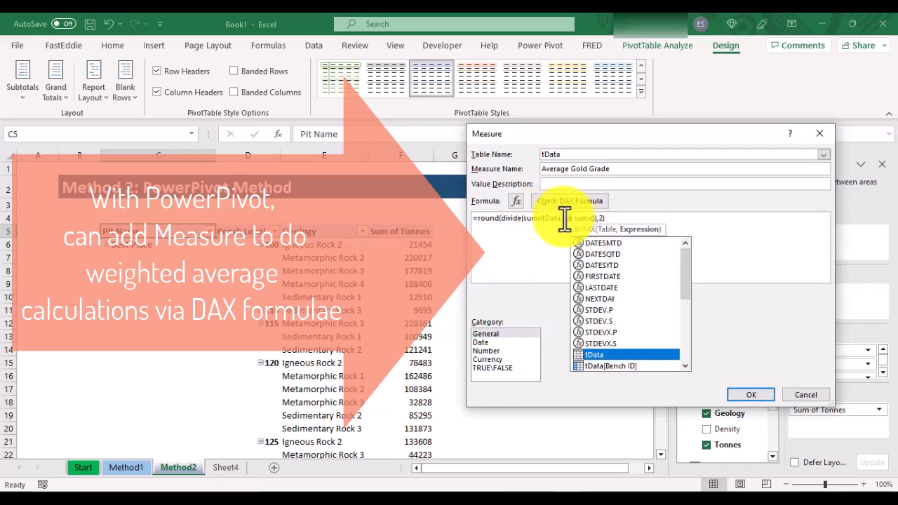
key(Up)
key(Tab)
text(*)
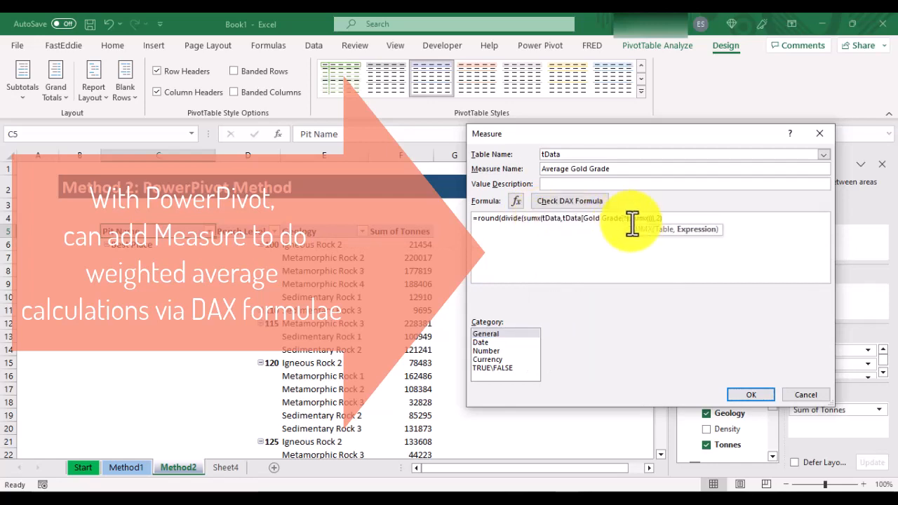
text(td)
key(Down)
key(Down)
key(Down)
key(Down)
key(Tab)
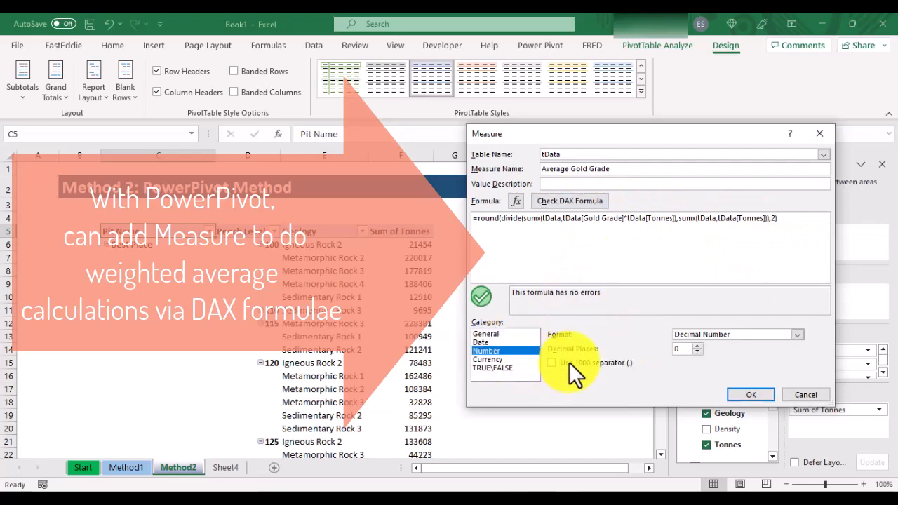
click(801, 334)
click(751, 395)
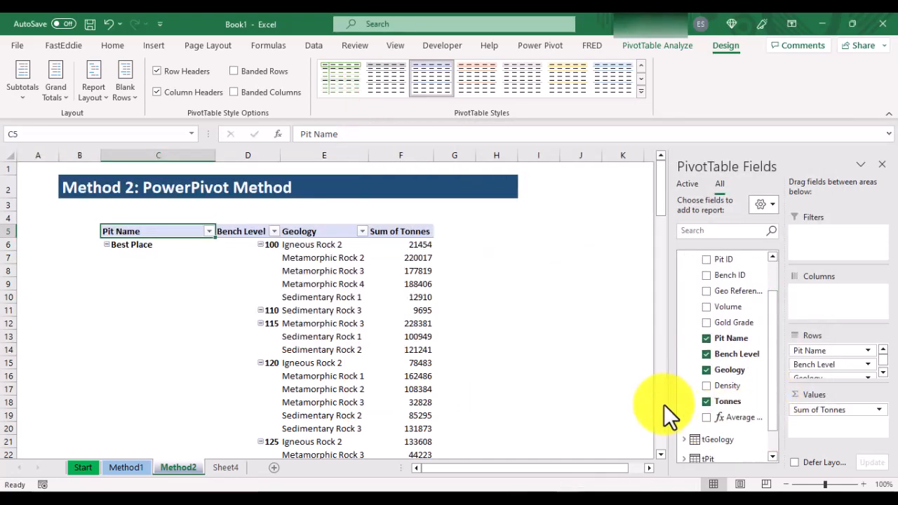
Add the Average Gold Grade measure to the Method2 PivotTable values and compare it with the PivotTable on Sheet4.
drag(662, 416, 770, 428)
drag(534, 469, 566, 470)
click(226, 468)
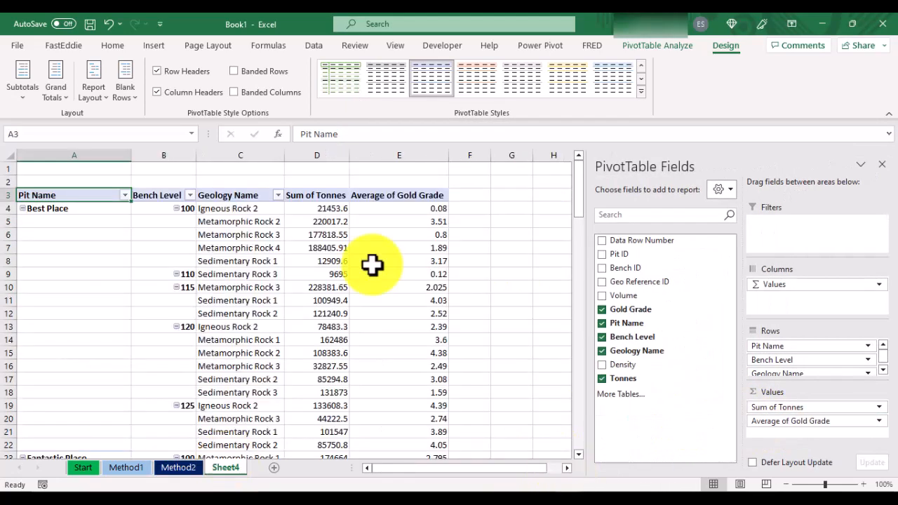
Reopen the Average Gold Grade measure from the Method2 PivotTable and check its DAX formula for errors.
click(186, 470)
click(602, 275)
double_click(654, 454)
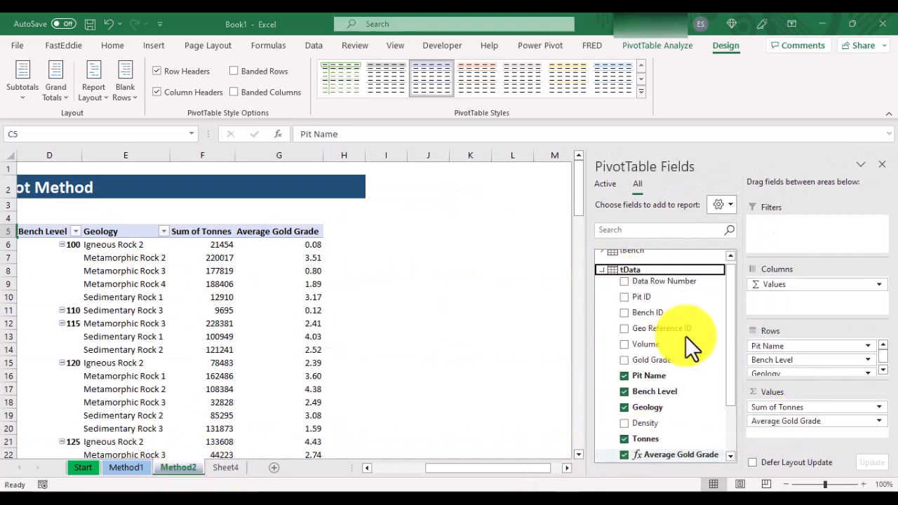
key(Escape)
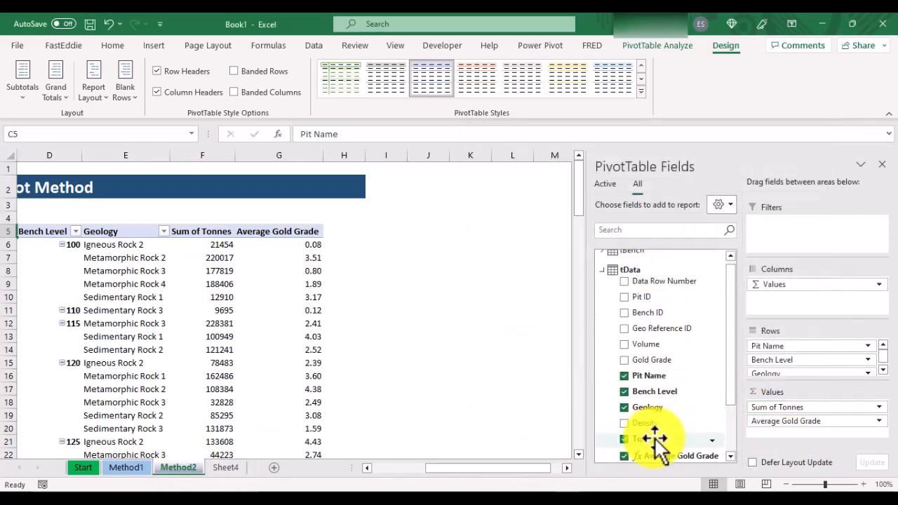
double_click(678, 455)
click(570, 201)
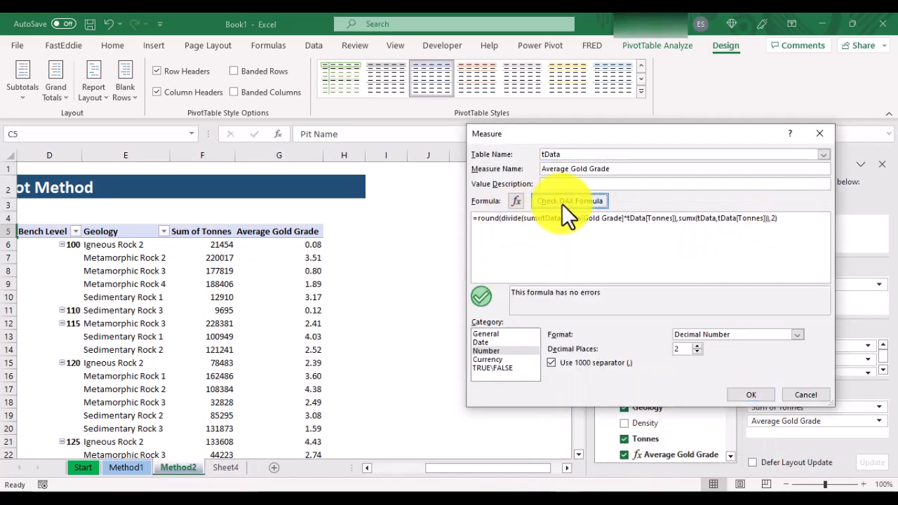
click(752, 395)
Insert slicers for Pit Name, Bench Level and Geology Name on the tDataCalcs table of the Method1 sheet.
click(236, 468)
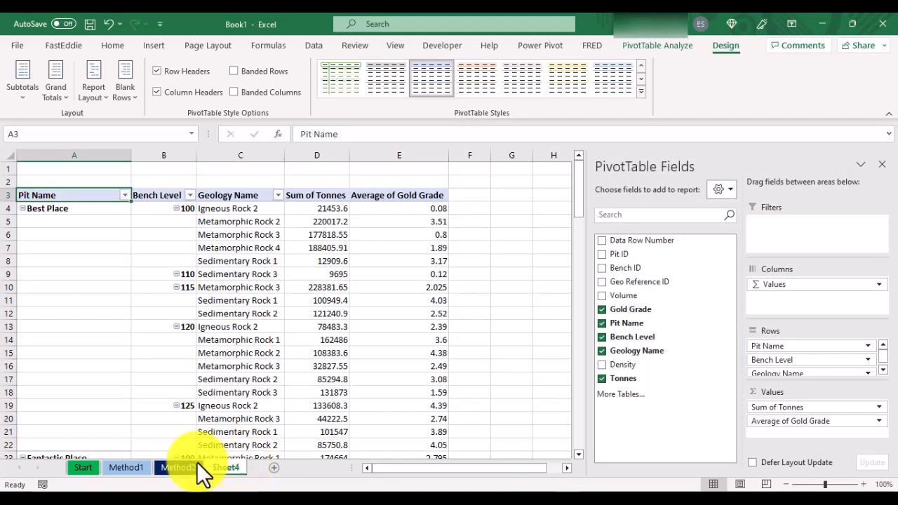
click(128, 468)
click(879, 469)
click(879, 469)
click(370, 244)
click(638, 46)
click(201, 81)
click(589, 254)
click(589, 268)
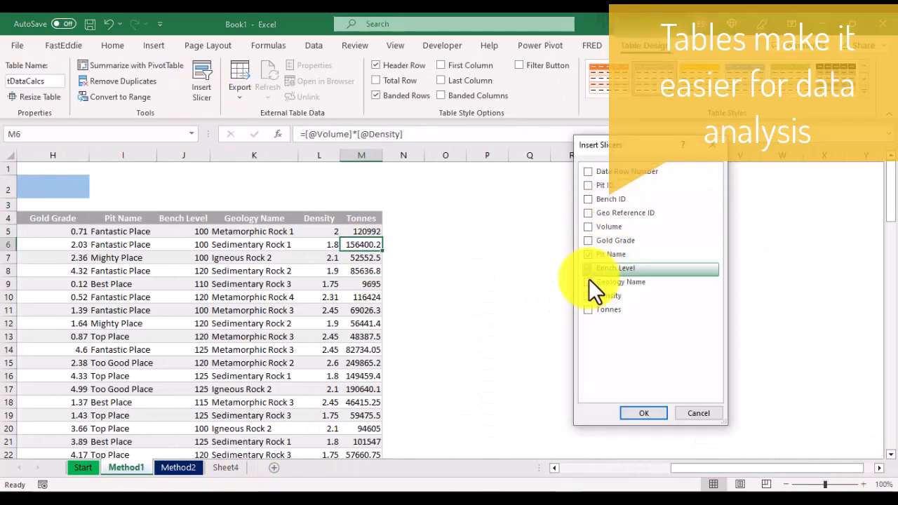
click(589, 282)
click(649, 415)
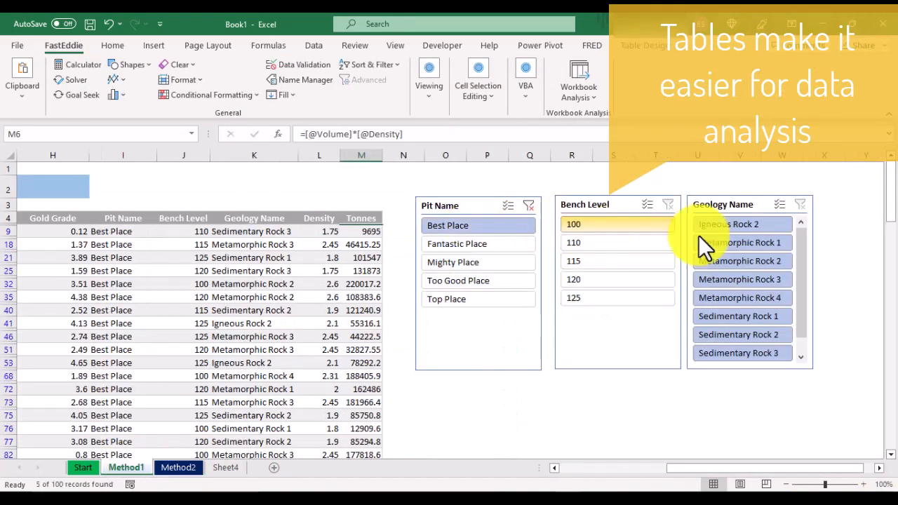
Filter the Method1 table with the slicers to Best Place, bench level 100 and Igneous Rock 2, and examine the filtered data.
click(702, 238)
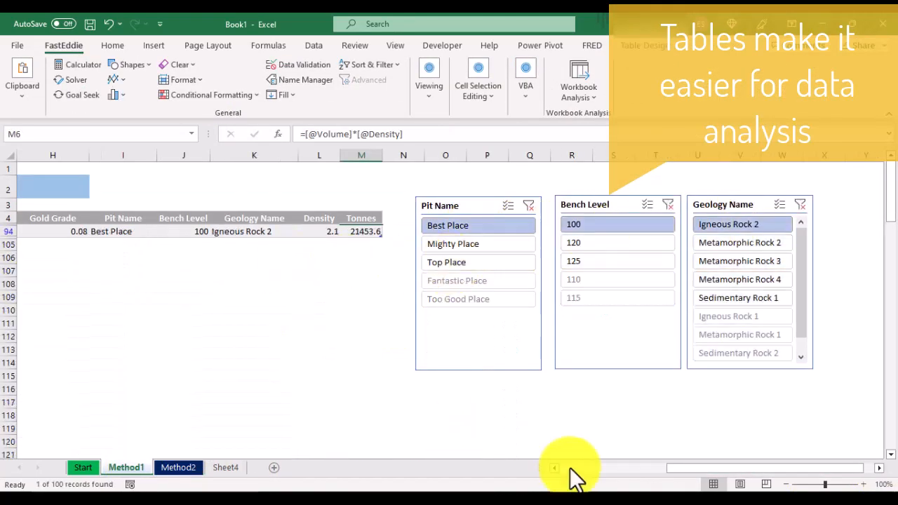
drag(571, 475, 200, 481)
click(194, 472)
click(127, 468)
click(187, 471)
click(127, 468)
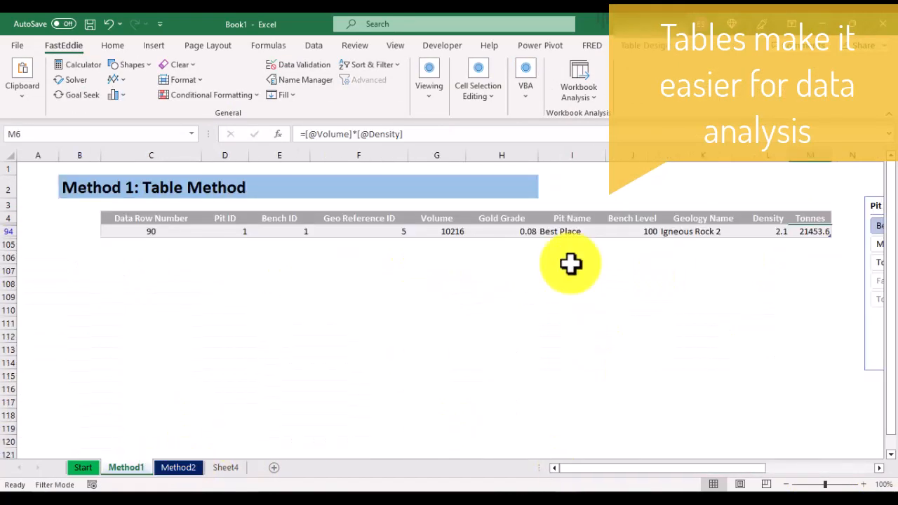
Clear the slicer filters from the Method1 table.
drag(580, 468, 675, 468)
click(744, 204)
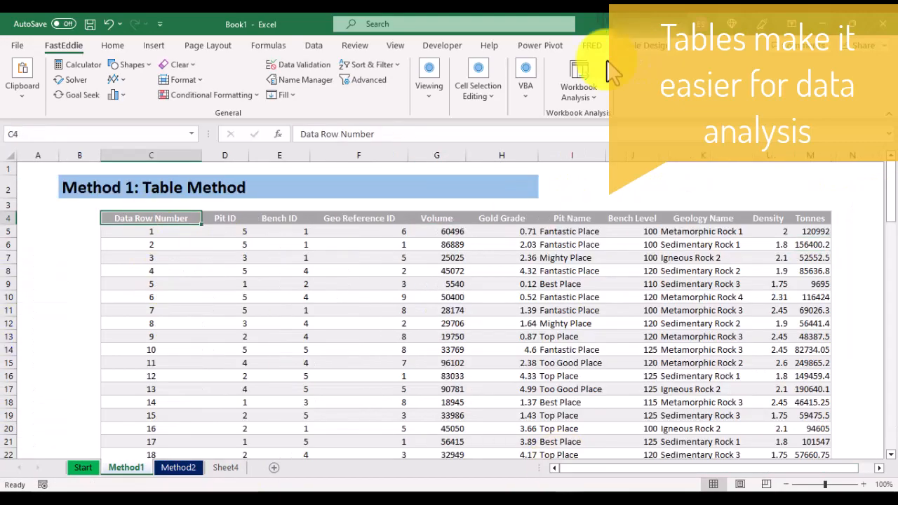
click(601, 231)
Switch to the browser and review the description and chapter list of the YouTube video "3 Essential Excel skills for the data analyst".
scroll(405, 305, down, 3)
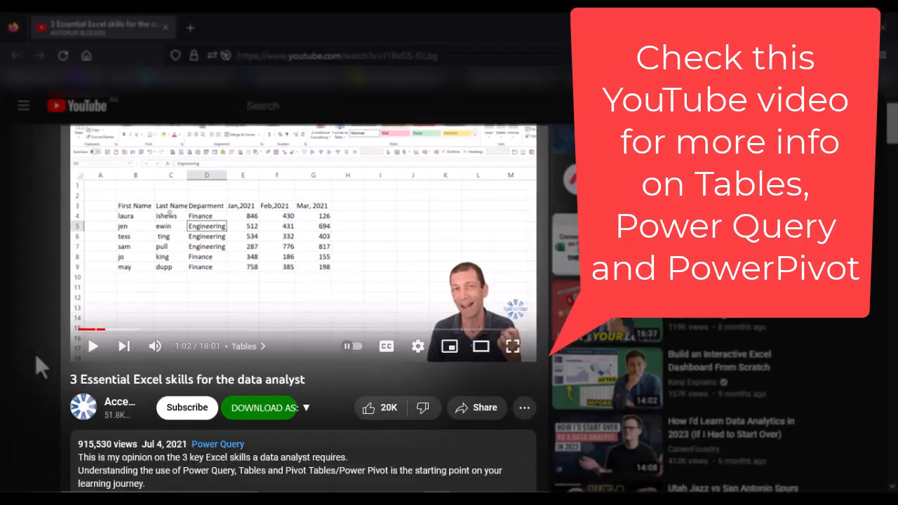
scroll(37, 353, down, 5)
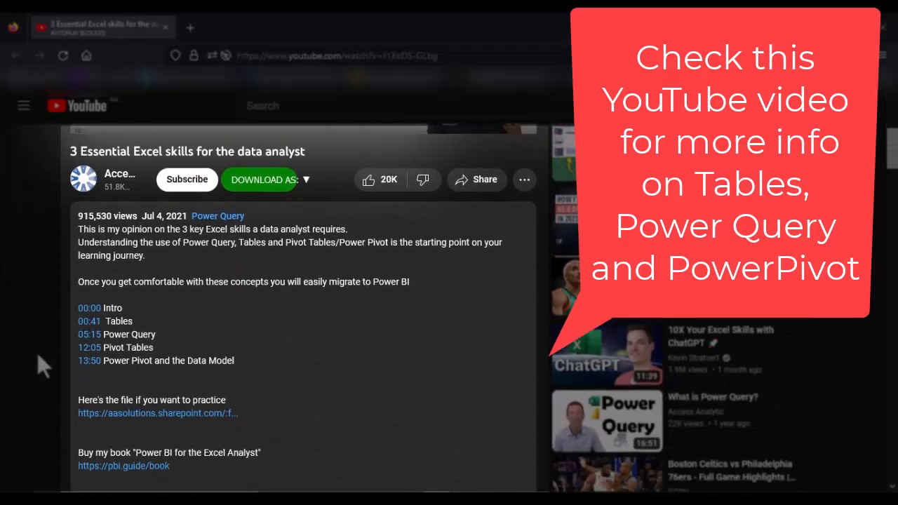
scroll(37, 353, up, 4)
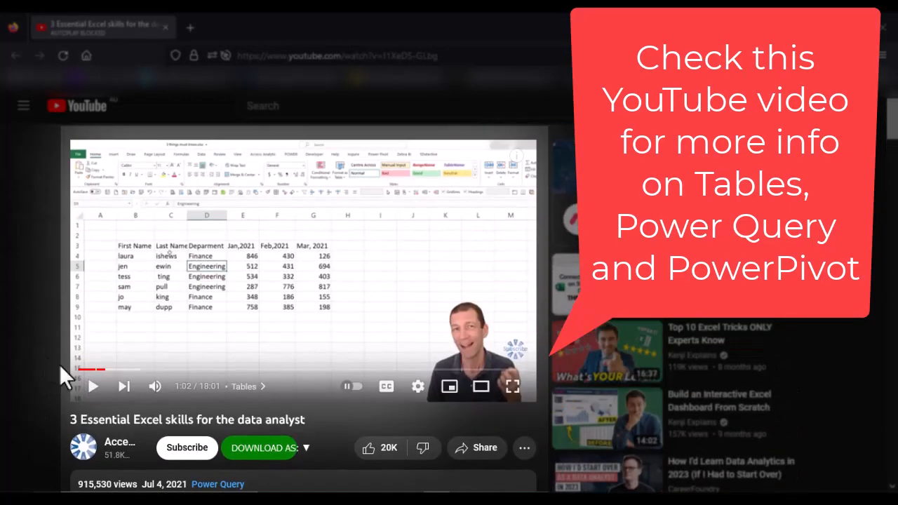